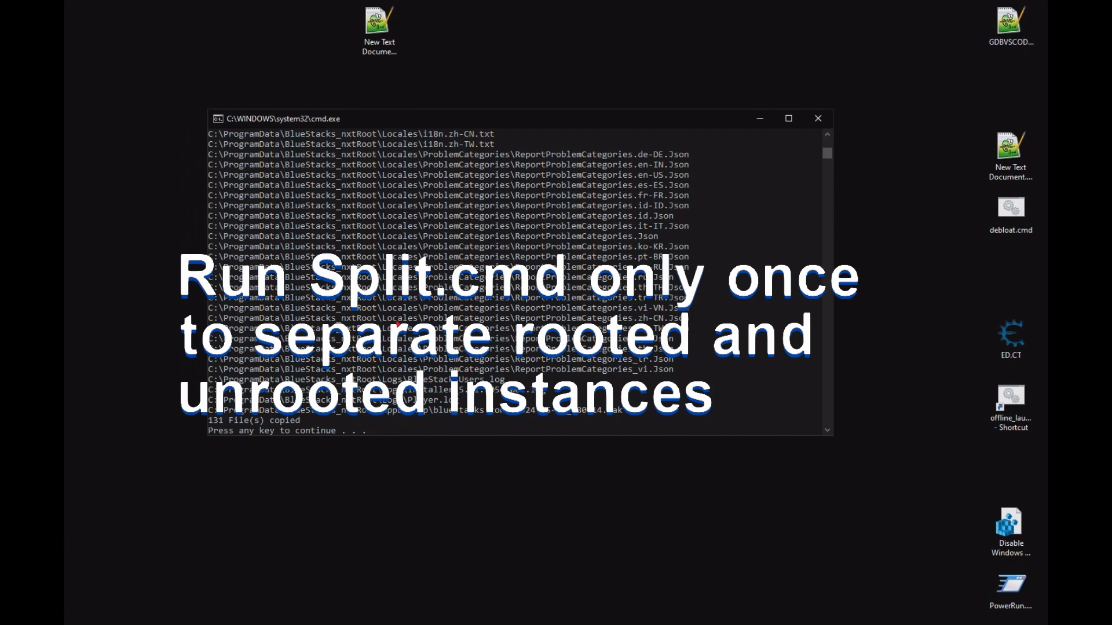
Dismiss the finished split script and check the ProgramData folder for the BlueStacks_nxtNoRoot and BlueStacks_nxtRoot folders.
key(Return)
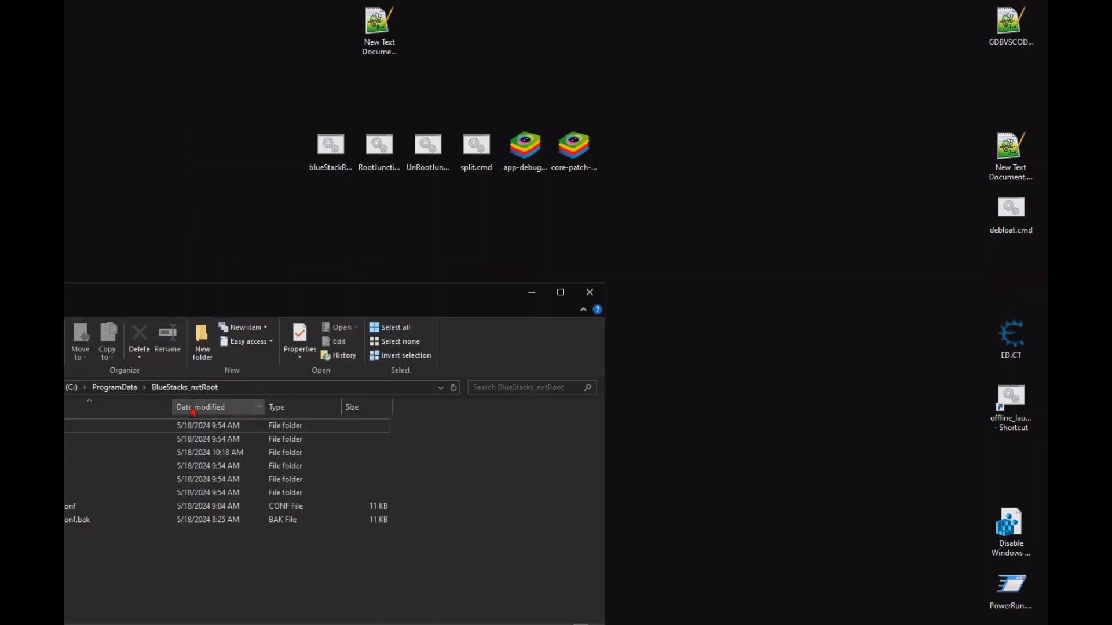
click(124, 389)
drag(224, 303, 550, 227)
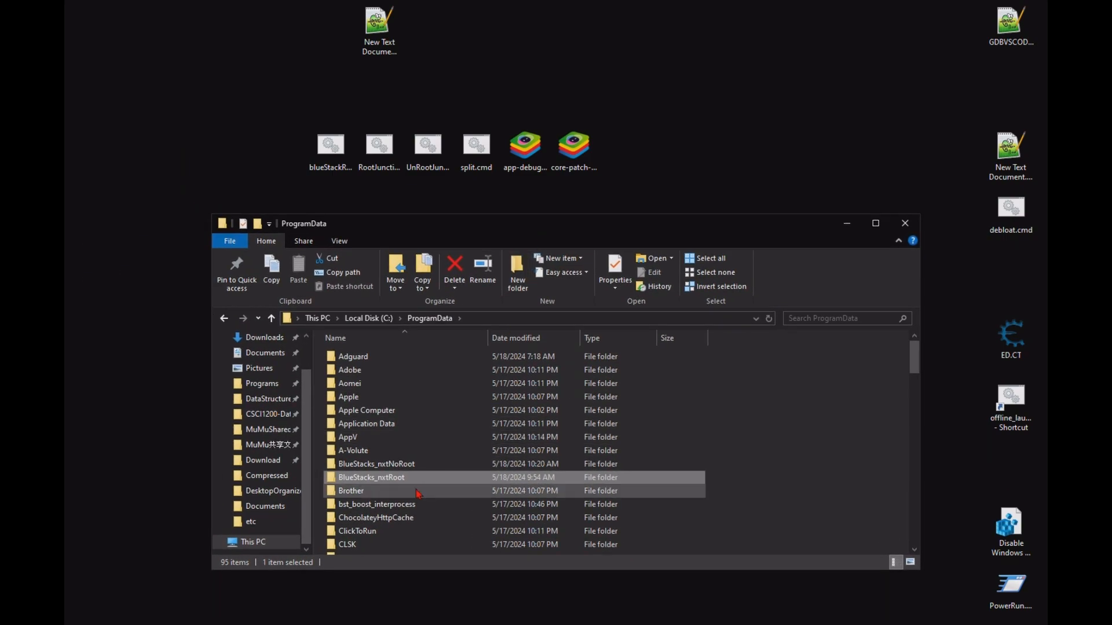
click(413, 466)
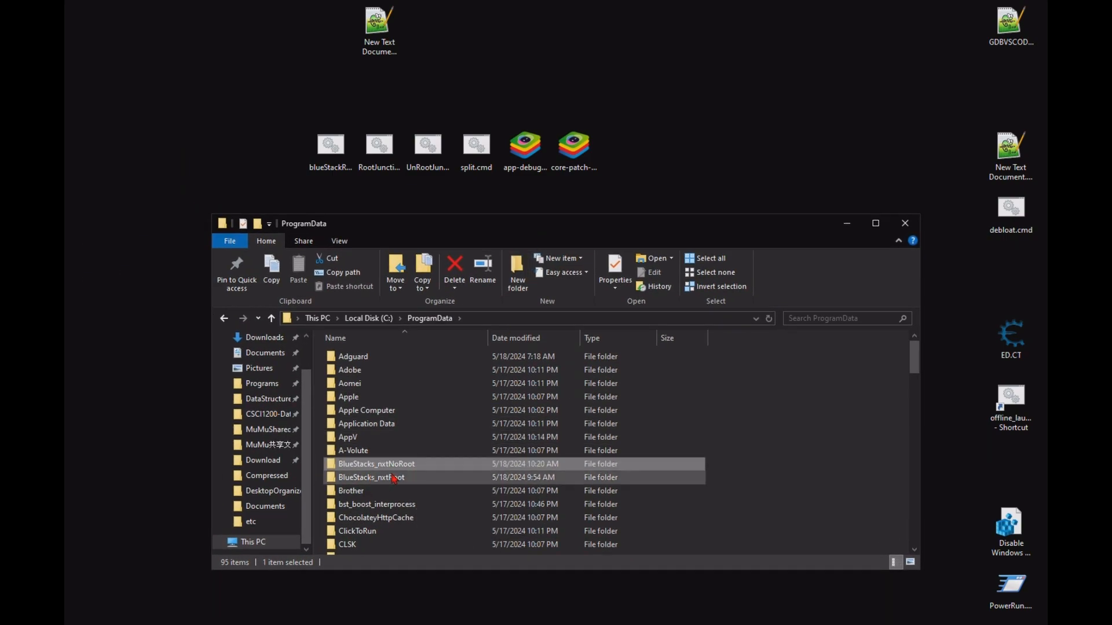
drag(793, 230, 65, 293)
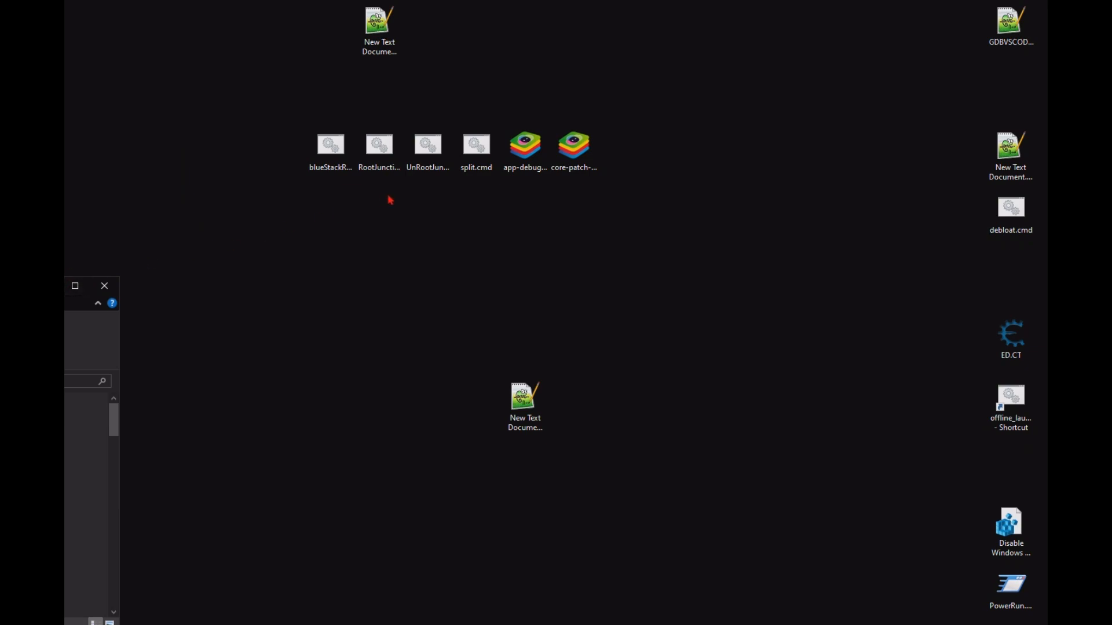
Run the RootJunction script and create 50 fresh Android 11 instances in the BlueStacks multi-instance manager.
click(381, 149)
double_click(382, 149)
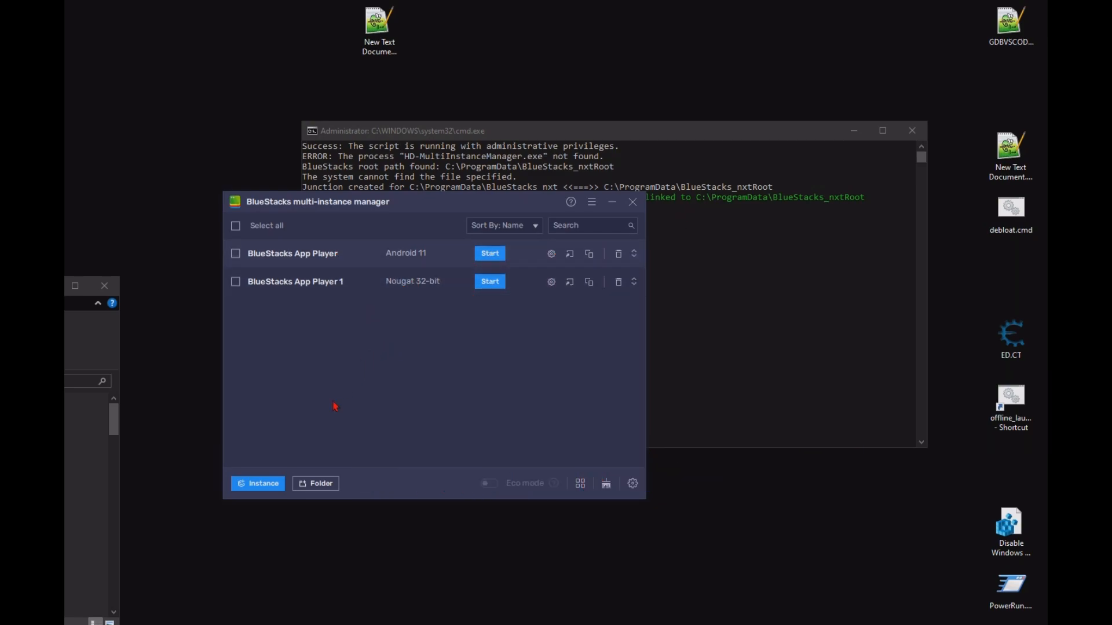
click(262, 490)
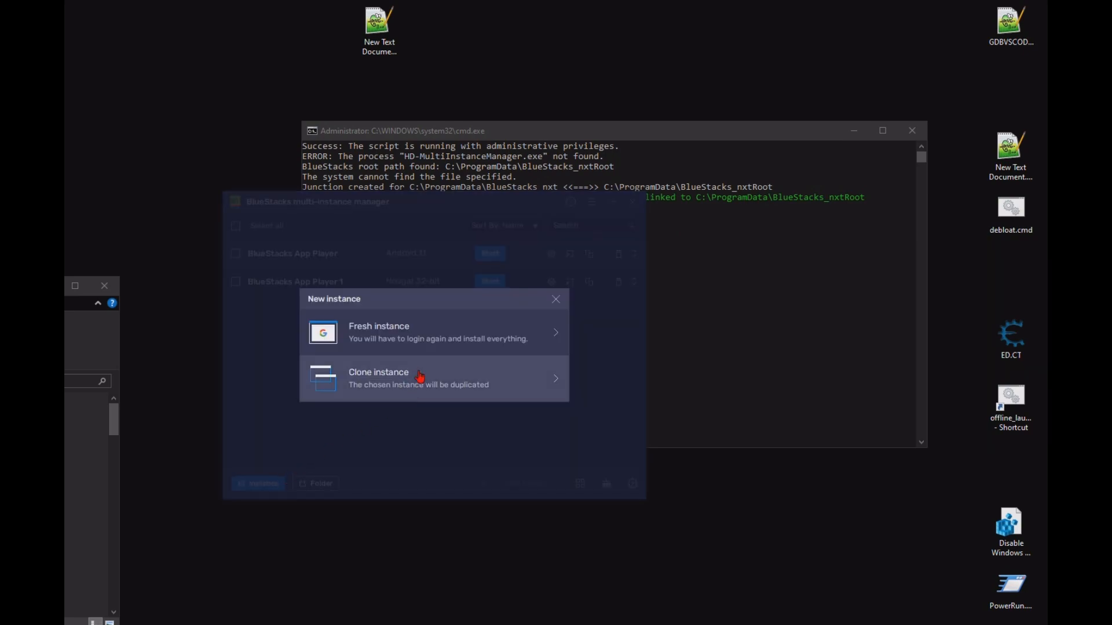
click(437, 344)
click(447, 336)
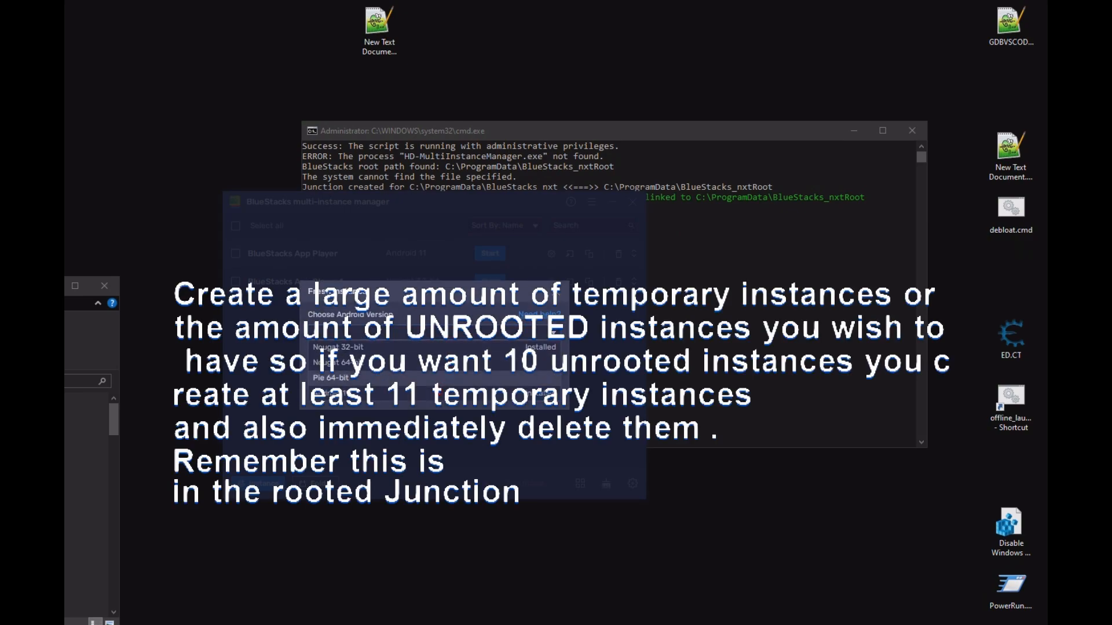
click(430, 398)
click(540, 398)
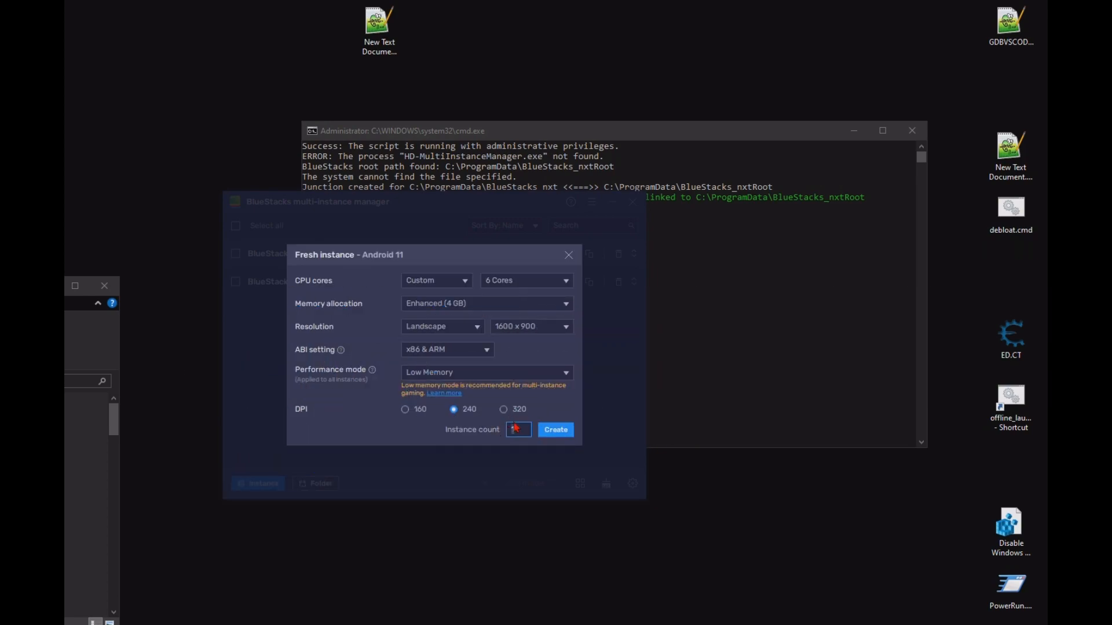
text(50)
click(556, 431)
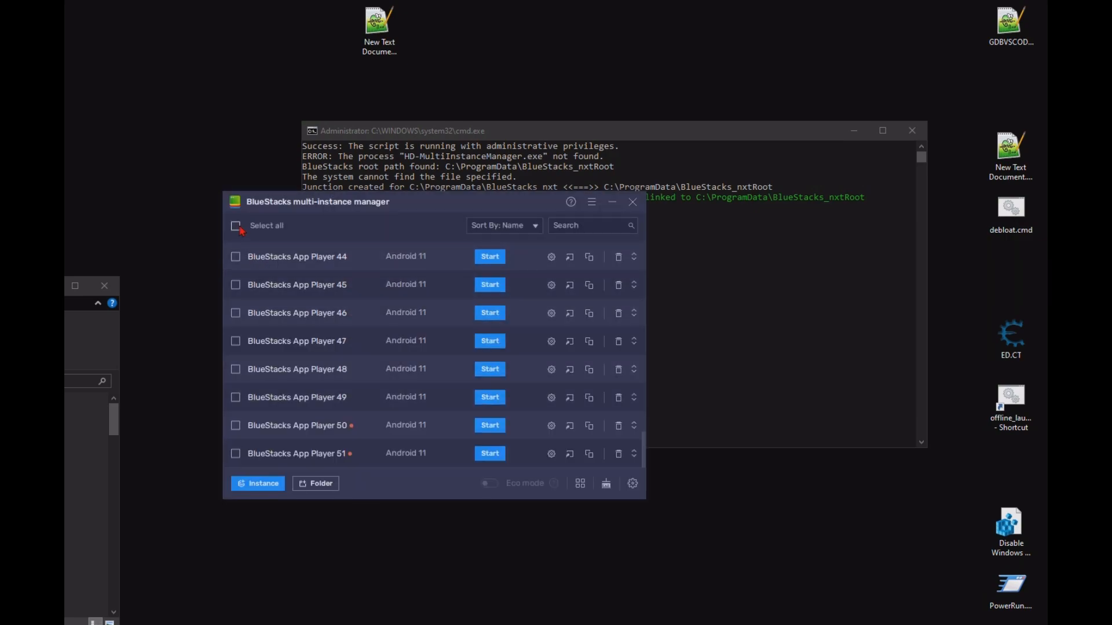
Select all instances in the multi-instance manager and delete them, confirming the deletion of the temporary ones.
click(250, 227)
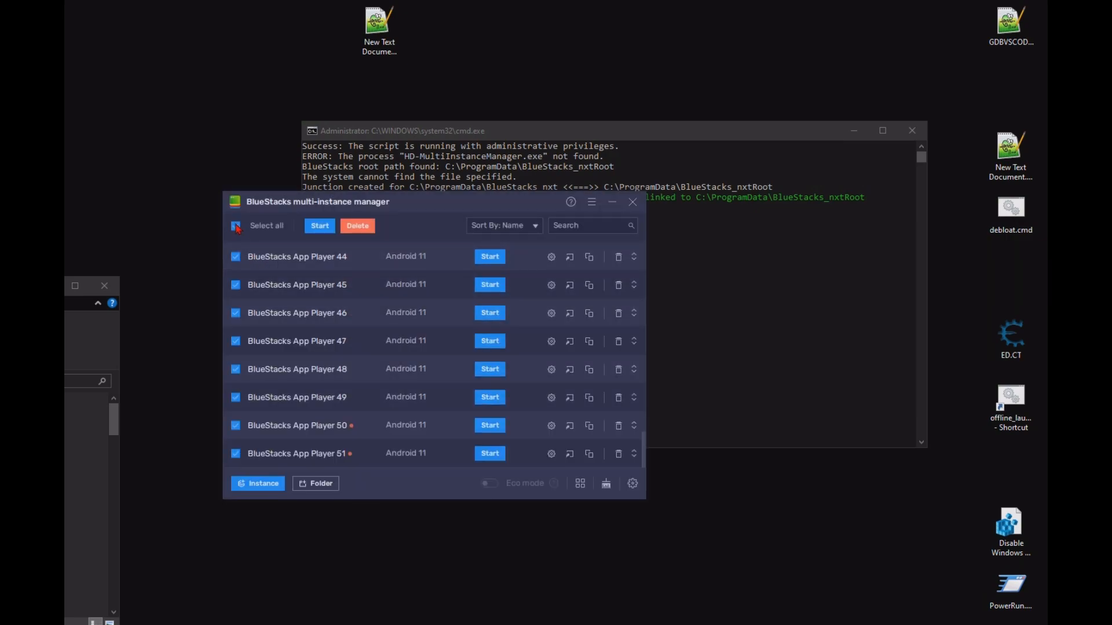
click(358, 226)
click(497, 377)
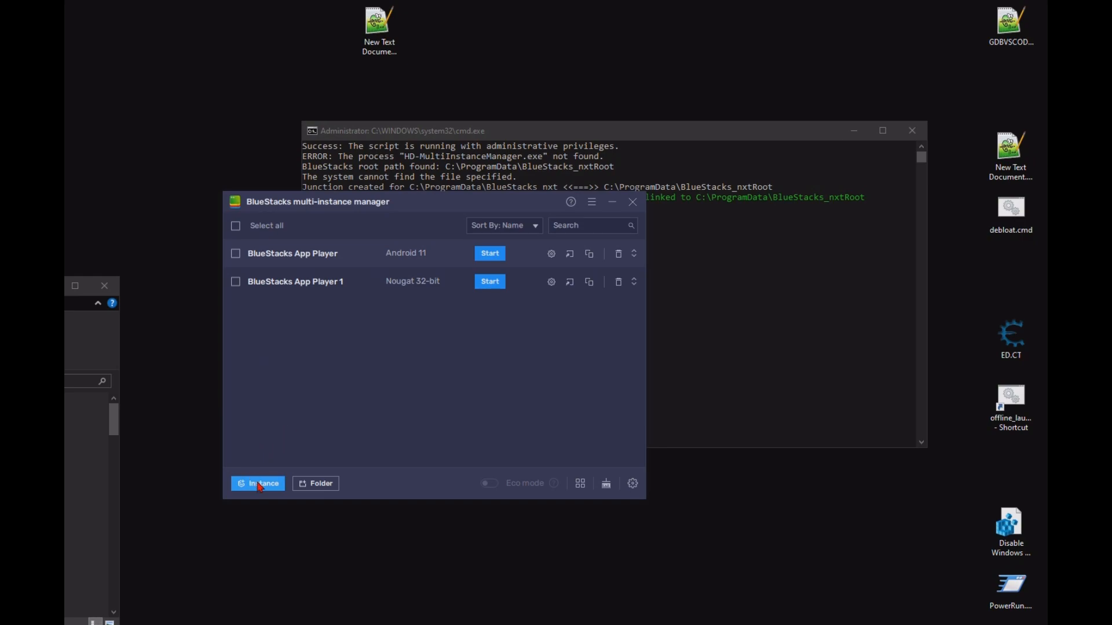
Rename the Android 11 master instance as "Do Not Launch Rooted".
click(374, 255)
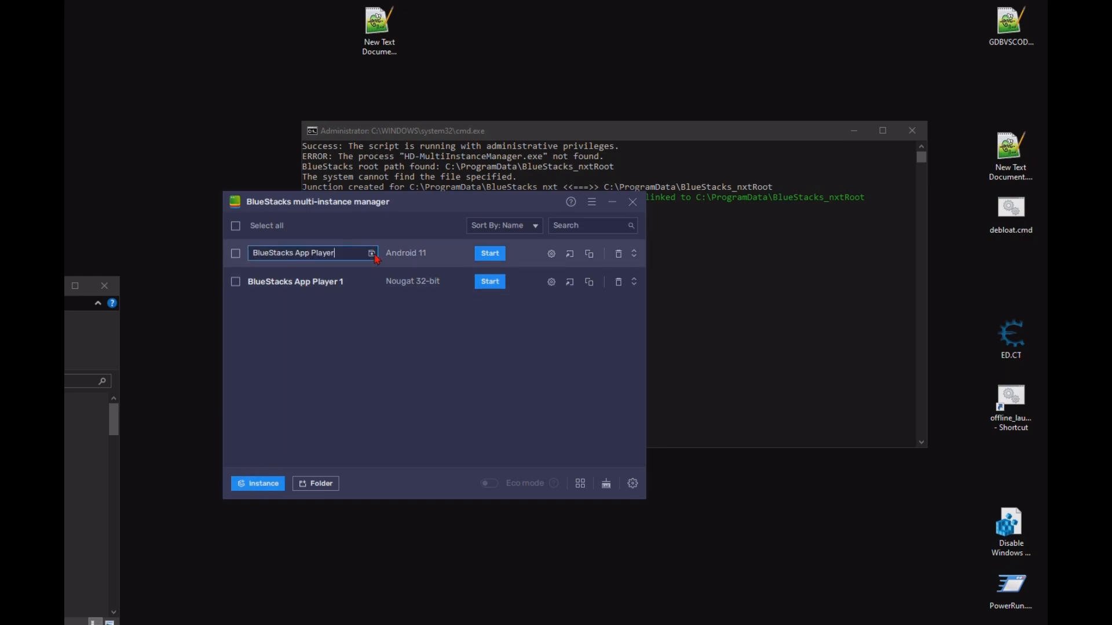
key(ctrl+a)
text(Do)
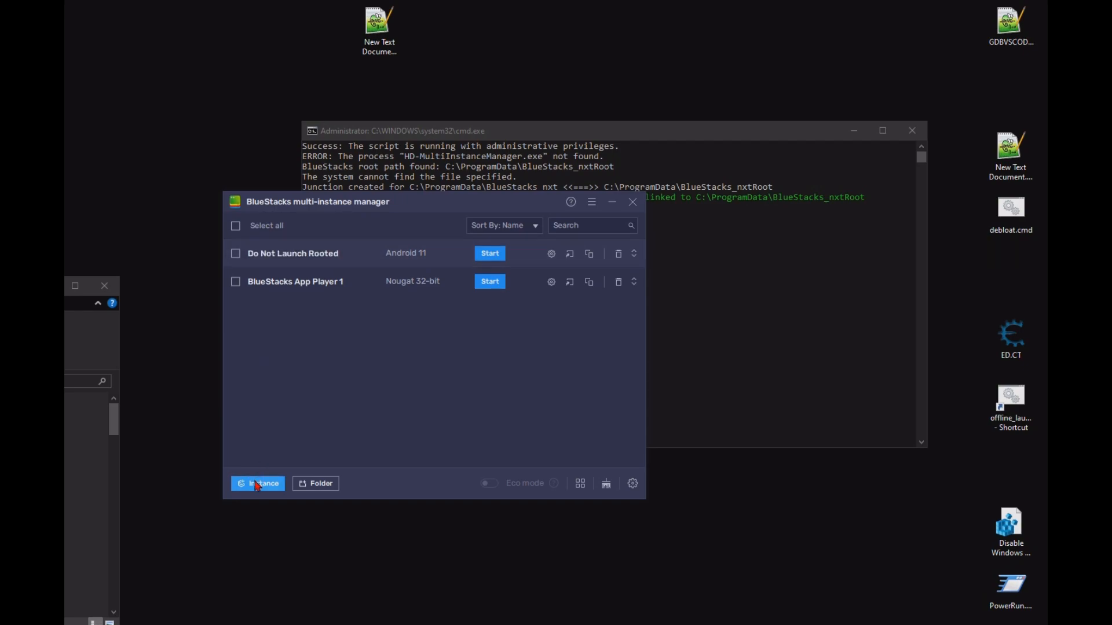
Create two fresh Android 11 instances with the performance mode set to Balanced.
click(256, 486)
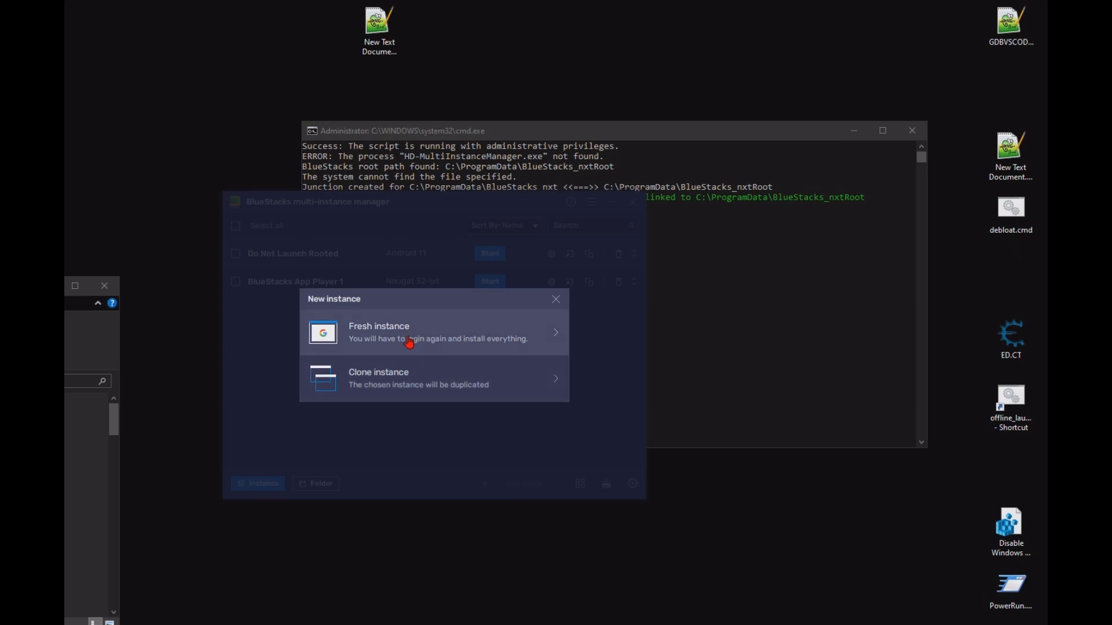
click(410, 343)
click(383, 334)
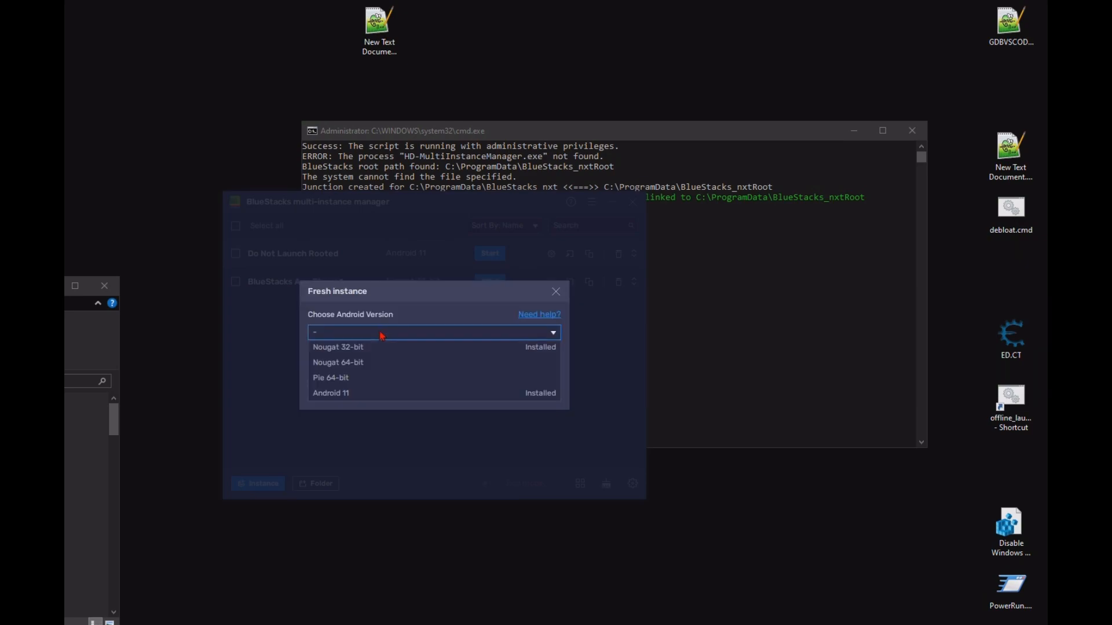
click(369, 395)
click(547, 395)
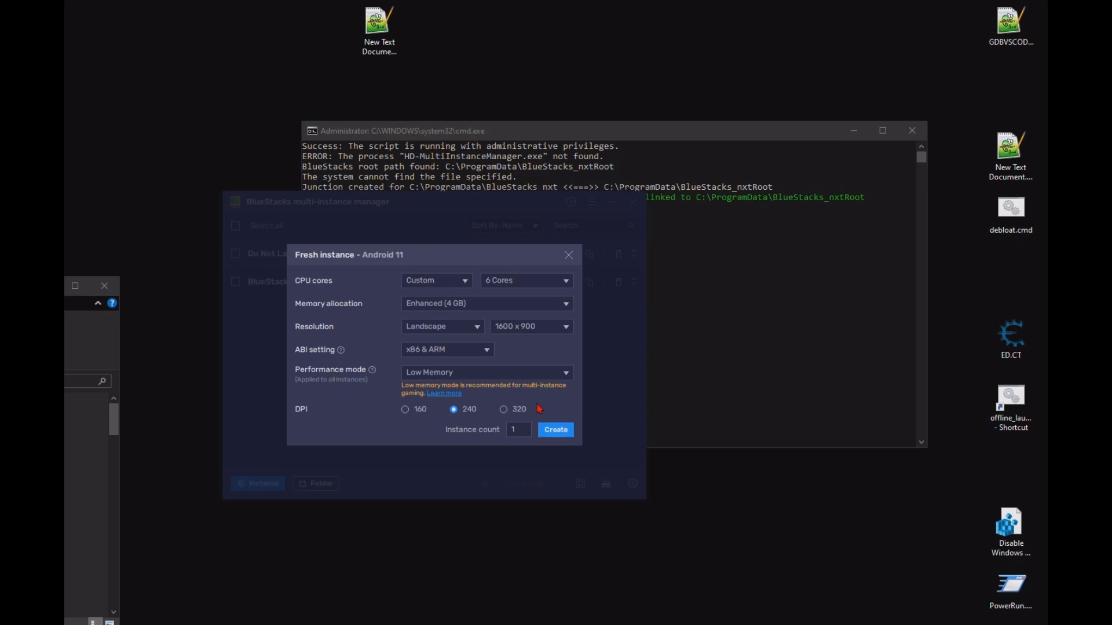
click(513, 373)
click(489, 387)
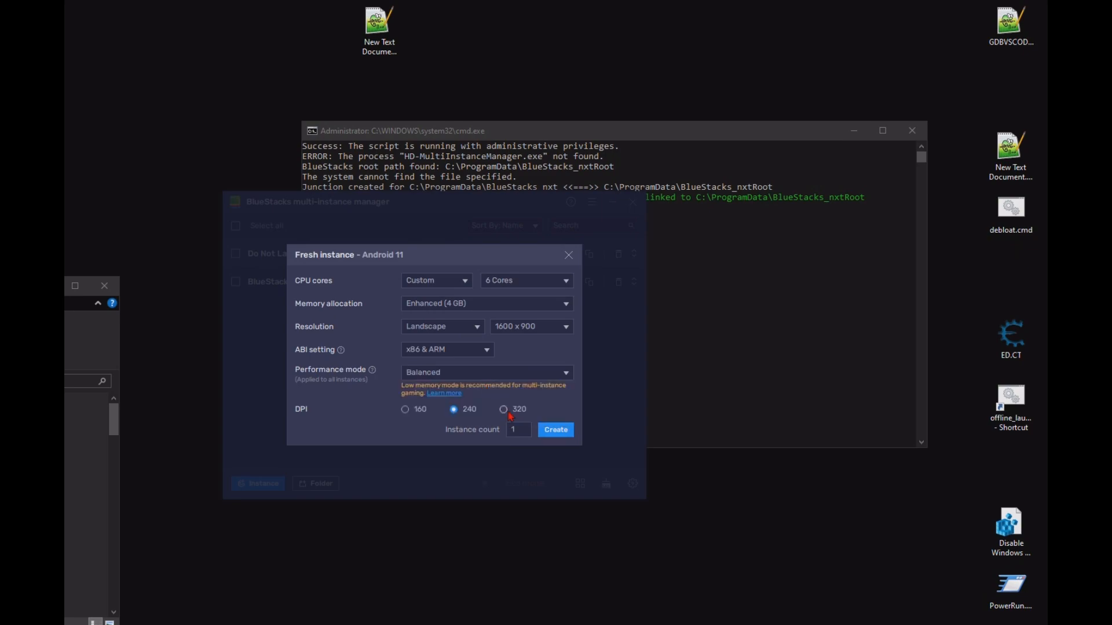
click(544, 432)
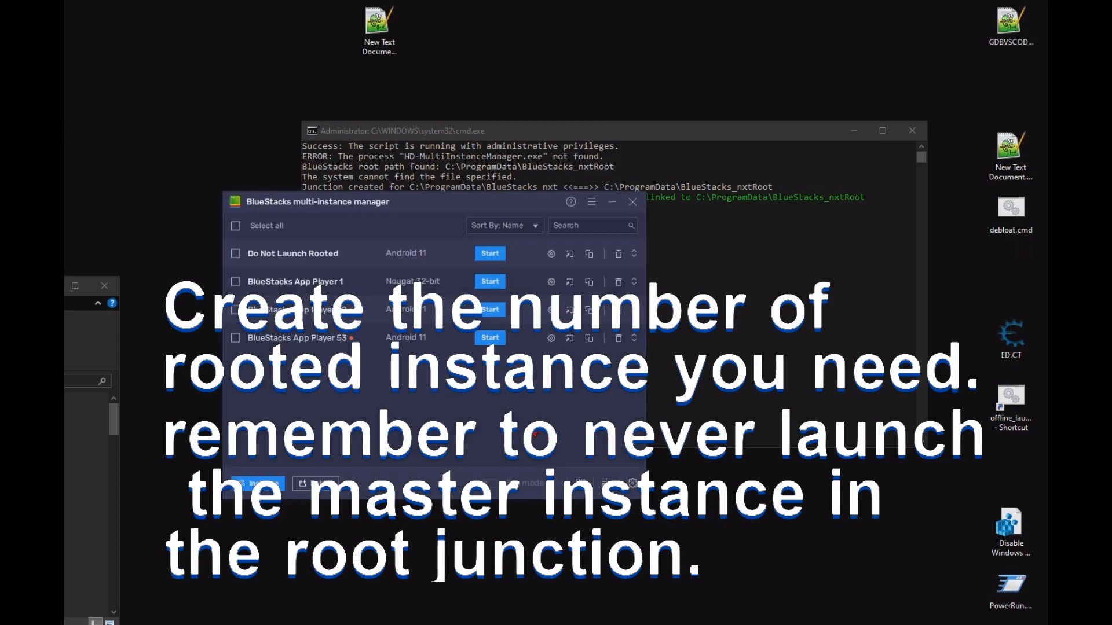
Start the BlueStacks App Player 52 instance, move its window aside and close the junction script's console.
click(490, 310)
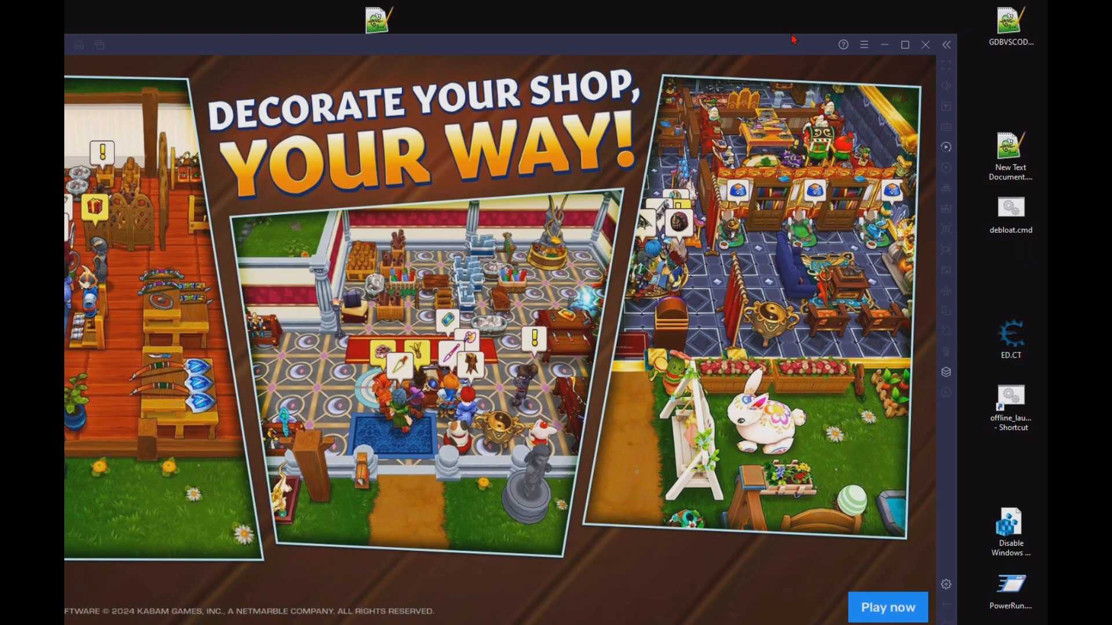
drag(785, 35, 874, 179)
click(912, 131)
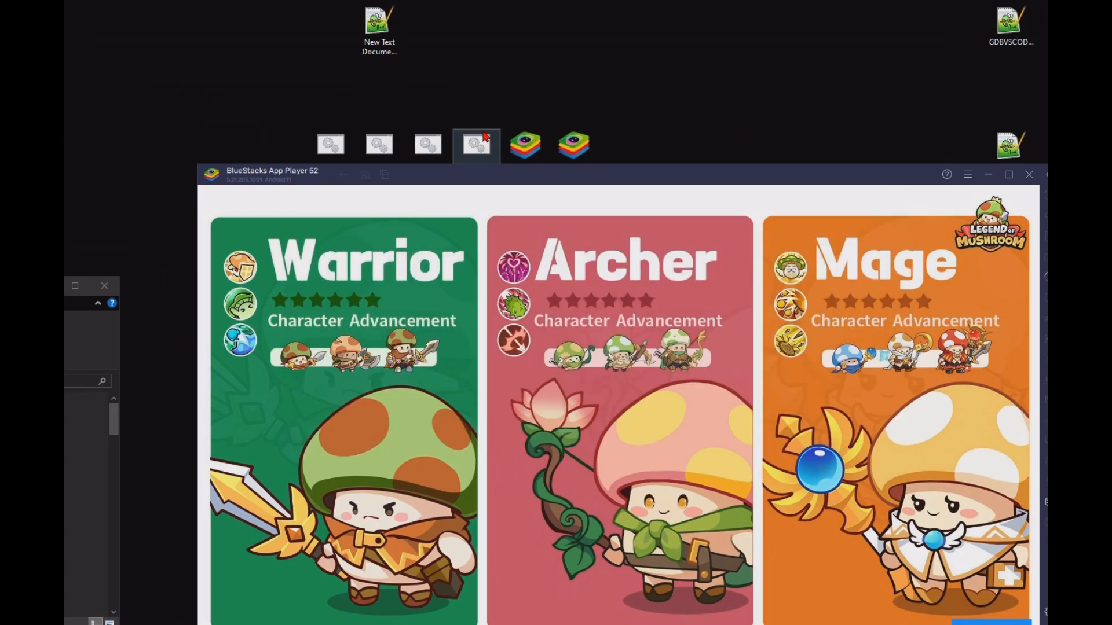
Move the six script and APK icons into a row higher on the desktop and reposition the App Player 52 window below them.
drag(328, 145, 333, 85)
drag(379, 144, 382, 86)
drag(435, 138, 433, 84)
drag(492, 139, 477, 82)
drag(524, 145, 525, 84)
drag(573, 142, 574, 86)
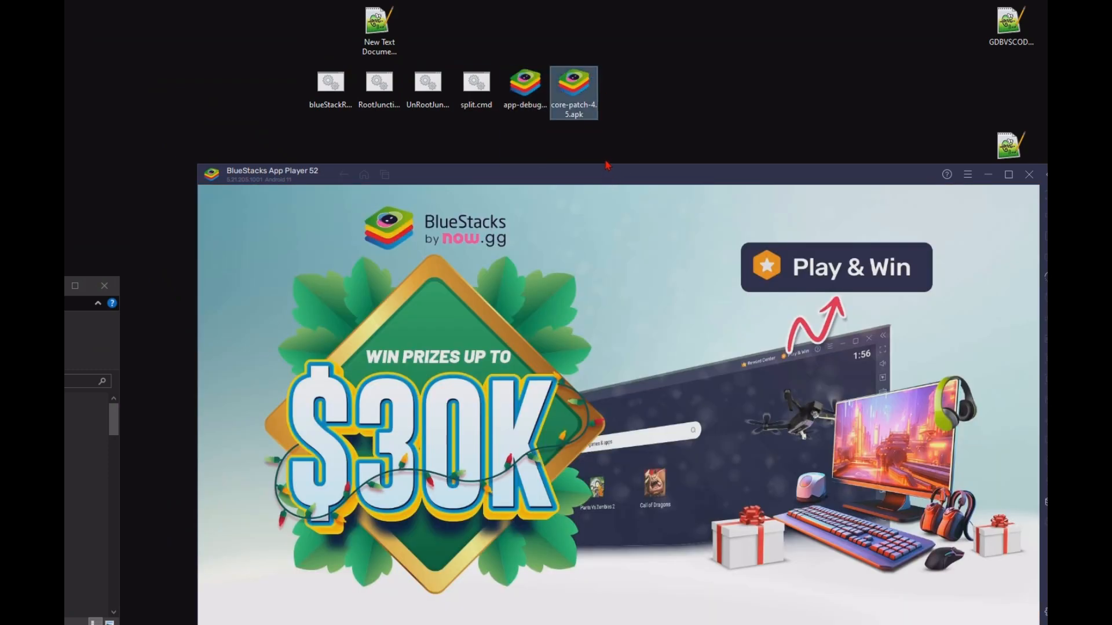
drag(606, 163, 635, 159)
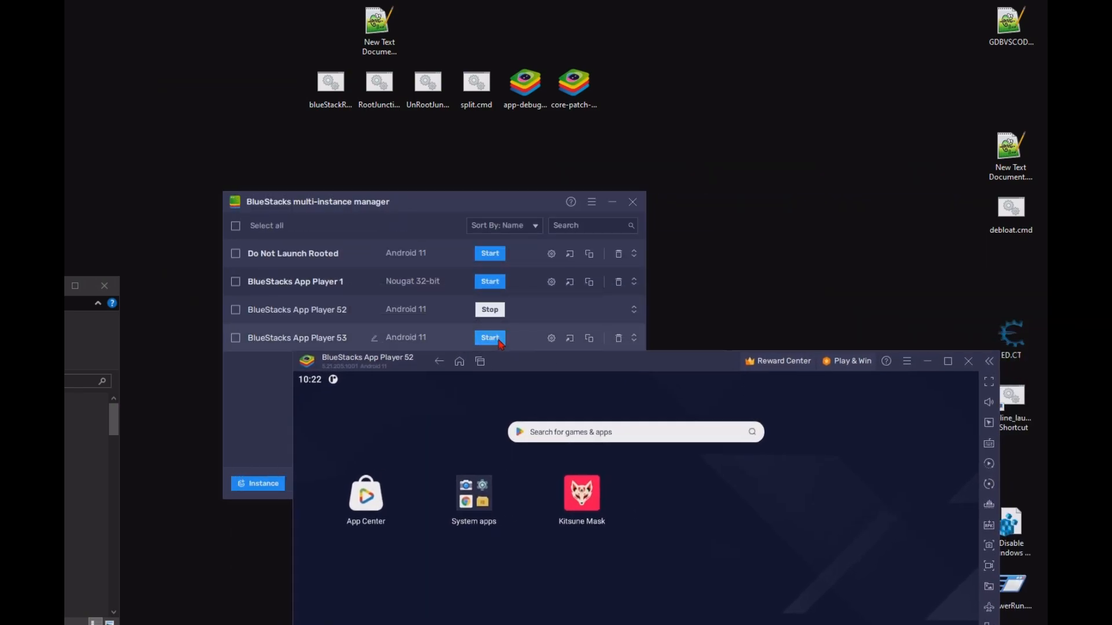
drag(583, 357, 536, 148)
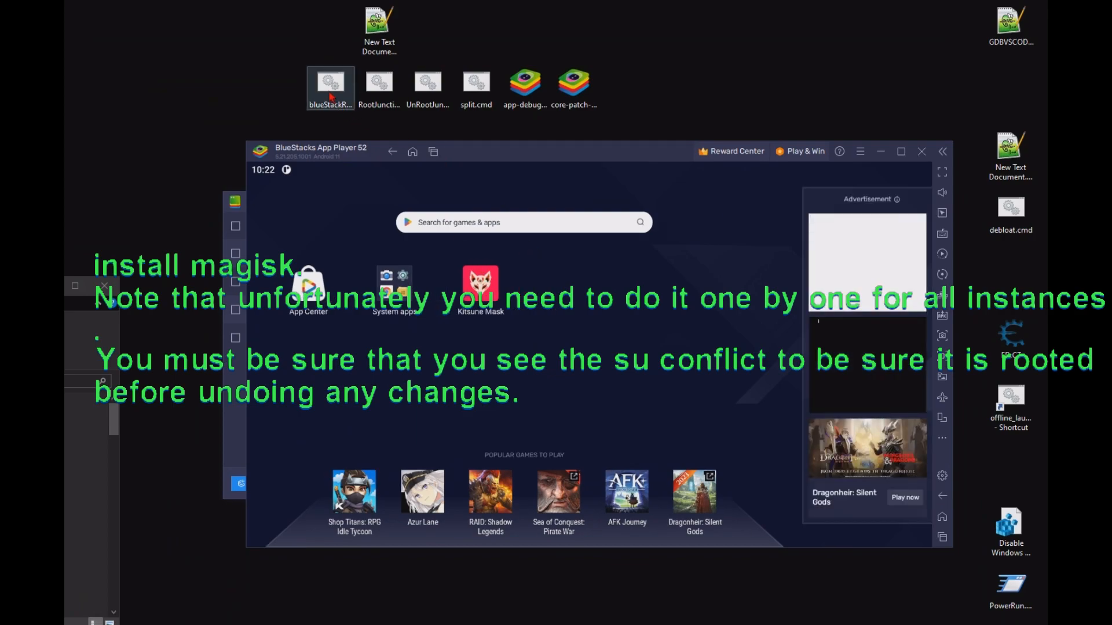
Run the BlueStacks Root Tool with option 3, Apply BlueStacks Android 11, and clear the console and folder windows off the desktop area.
click(331, 82)
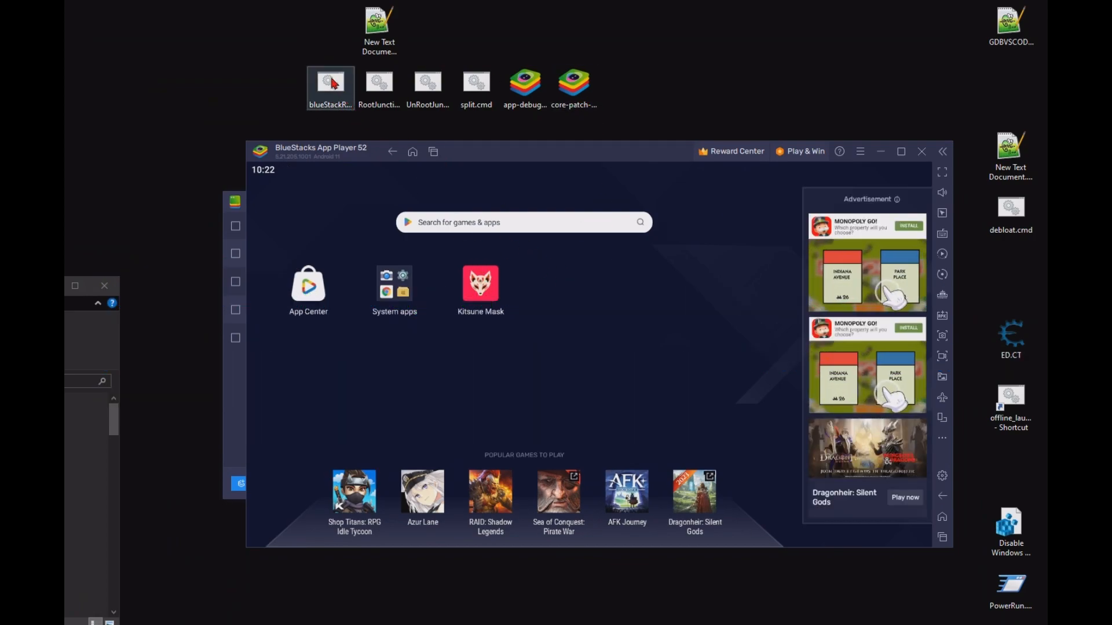
double_click(331, 83)
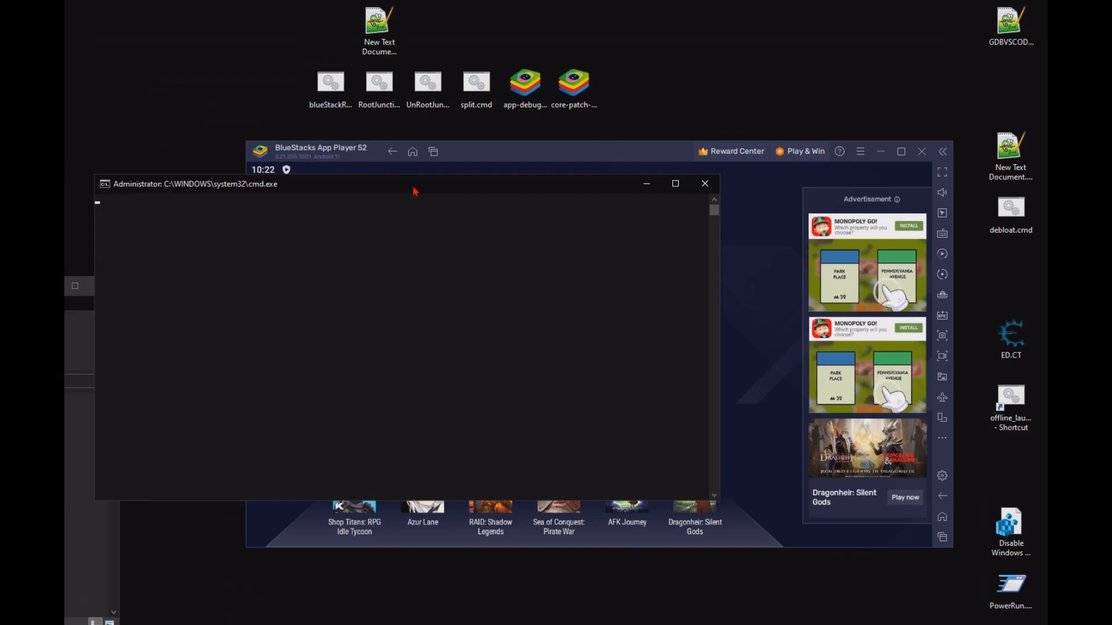
text(3)
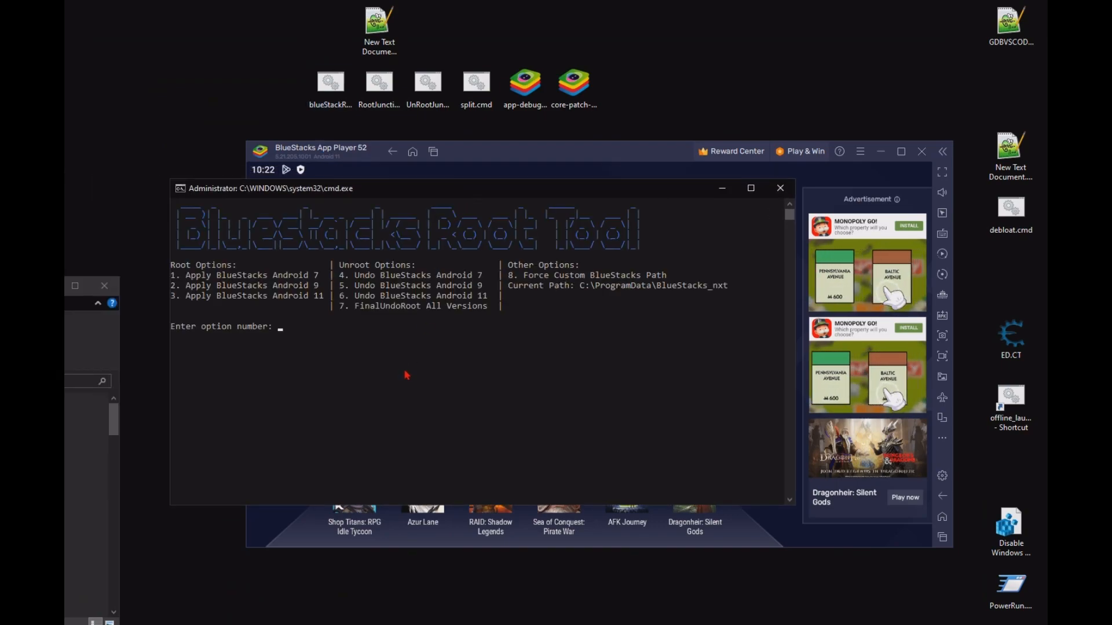
key(Return)
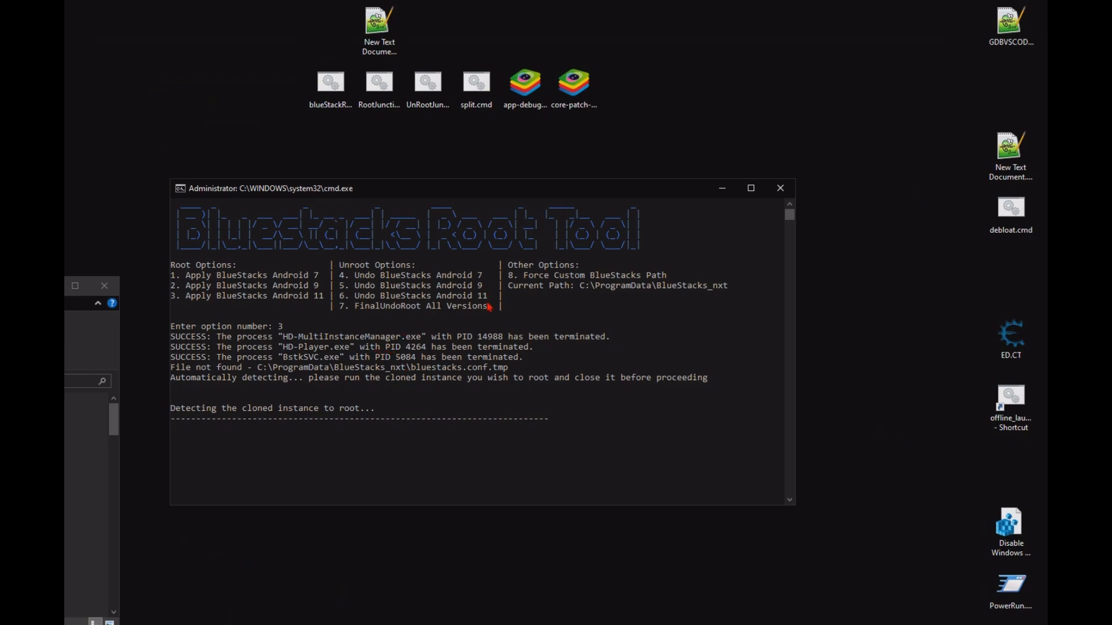
drag(403, 198, 863, 146)
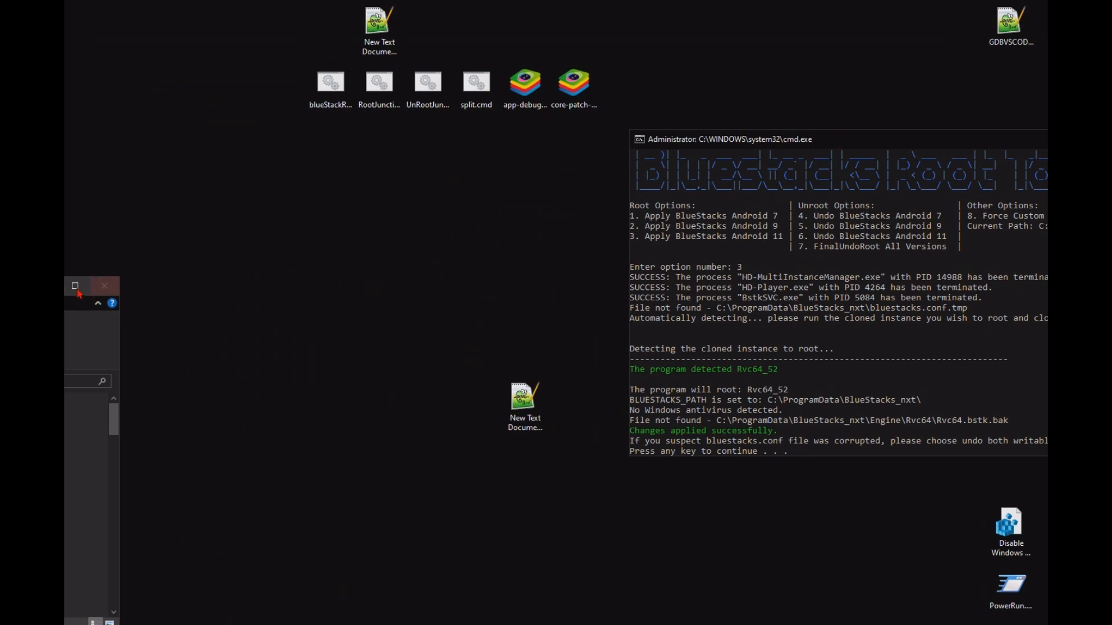
click(104, 286)
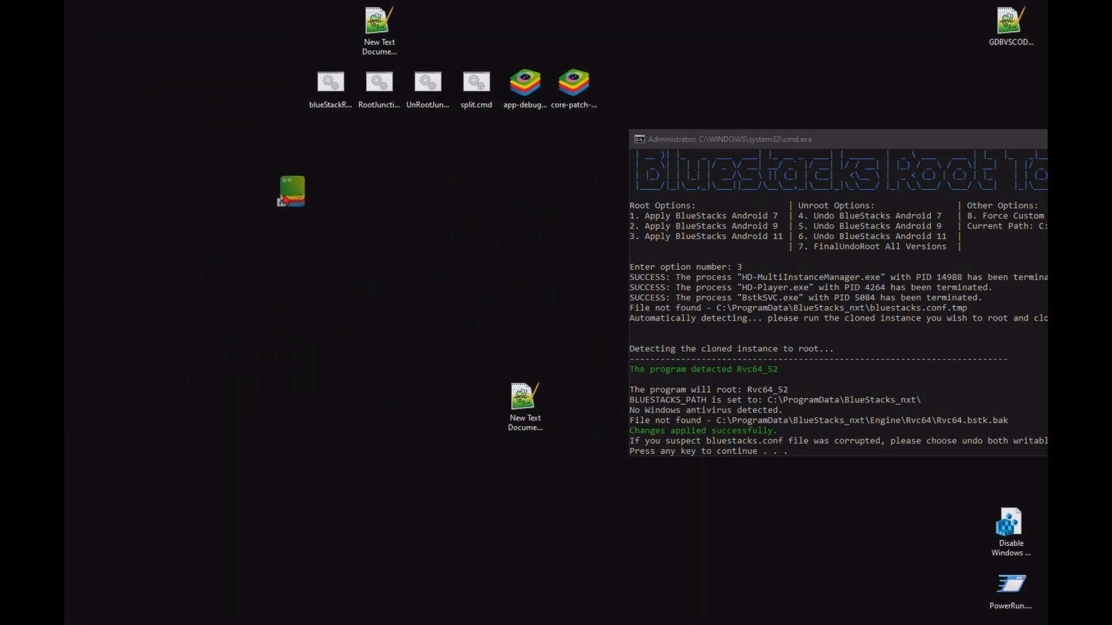
Place the BlueStacks Multi-Instance shortcut on the free desktop area and start App Player 52 from the multi-instance manager.
drag(171, 128, 319, 300)
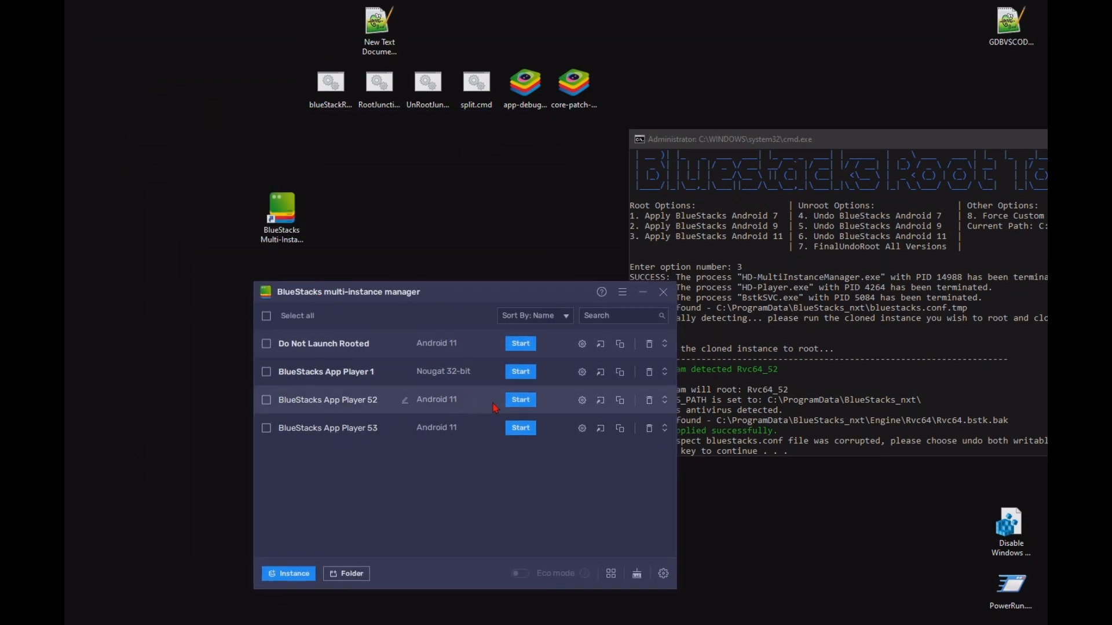
click(521, 401)
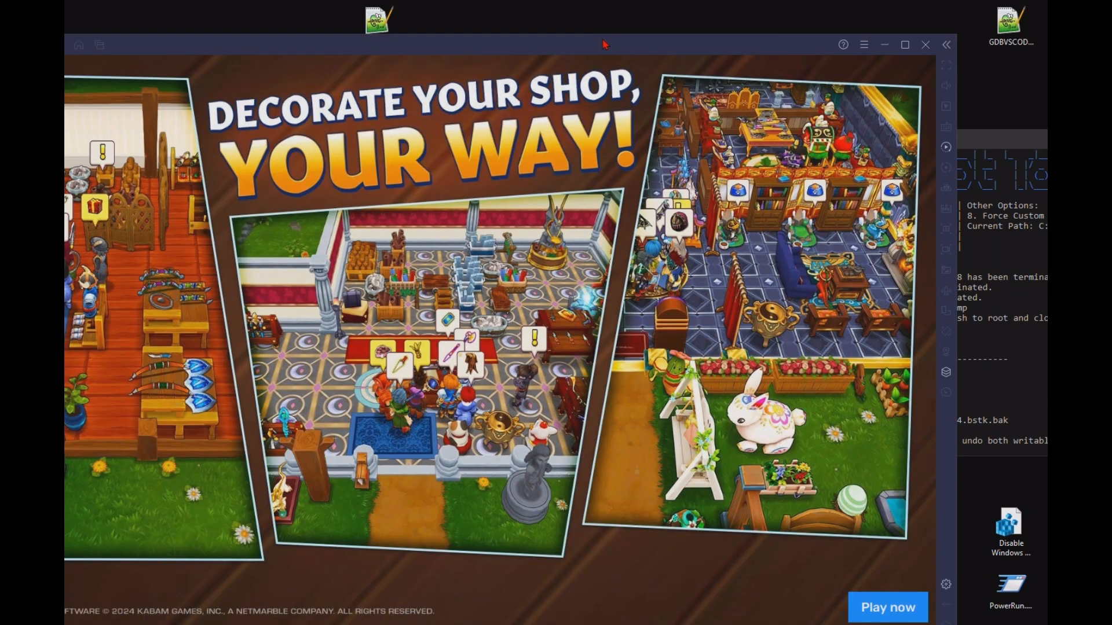
drag(604, 40, 633, 156)
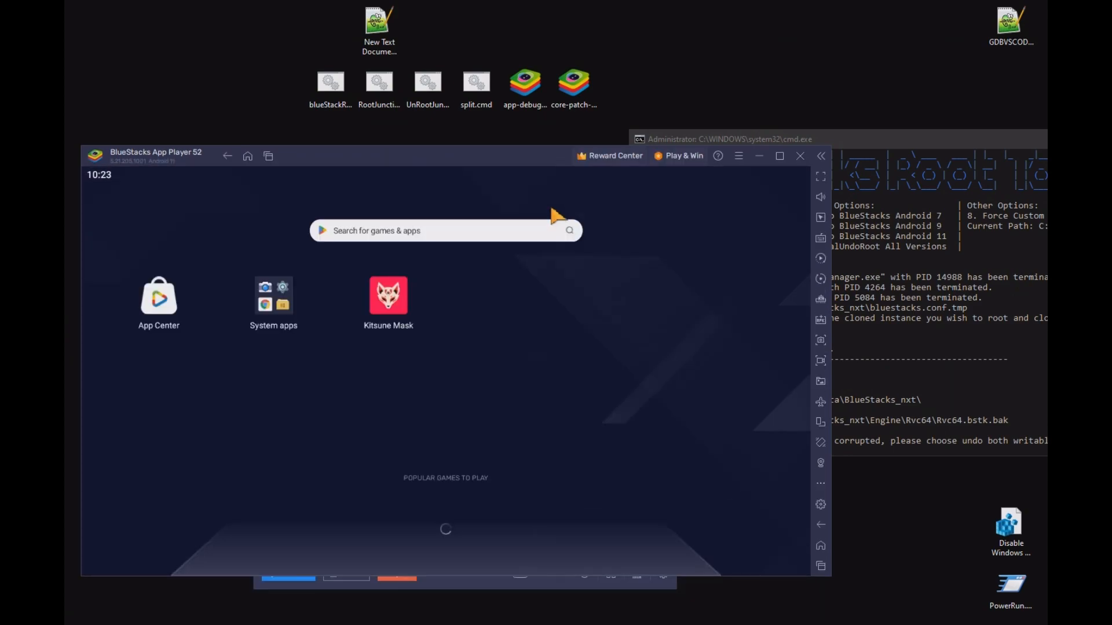
Open Kitsune Mask in App Player 52 and install Magisk with the Direct Install (modify /system directly) method.
click(405, 295)
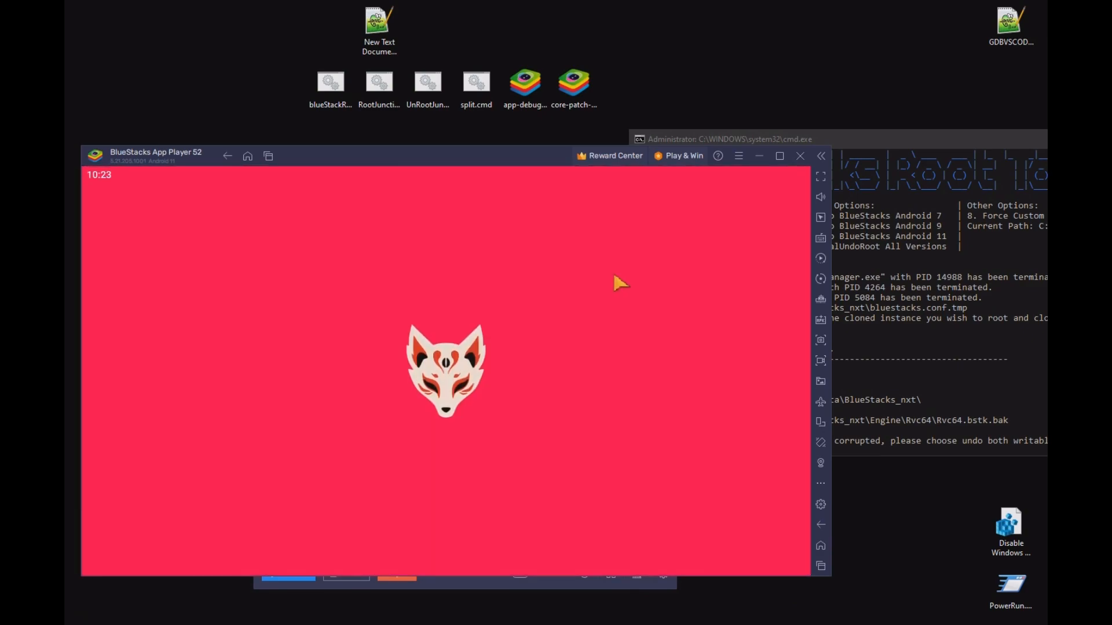
click(716, 245)
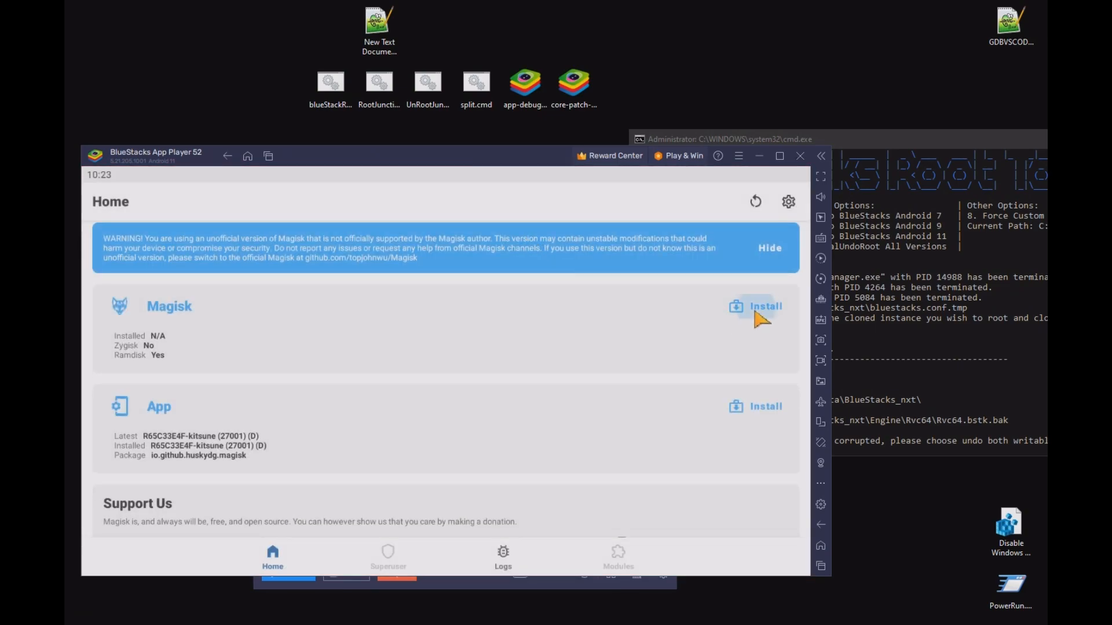
click(762, 308)
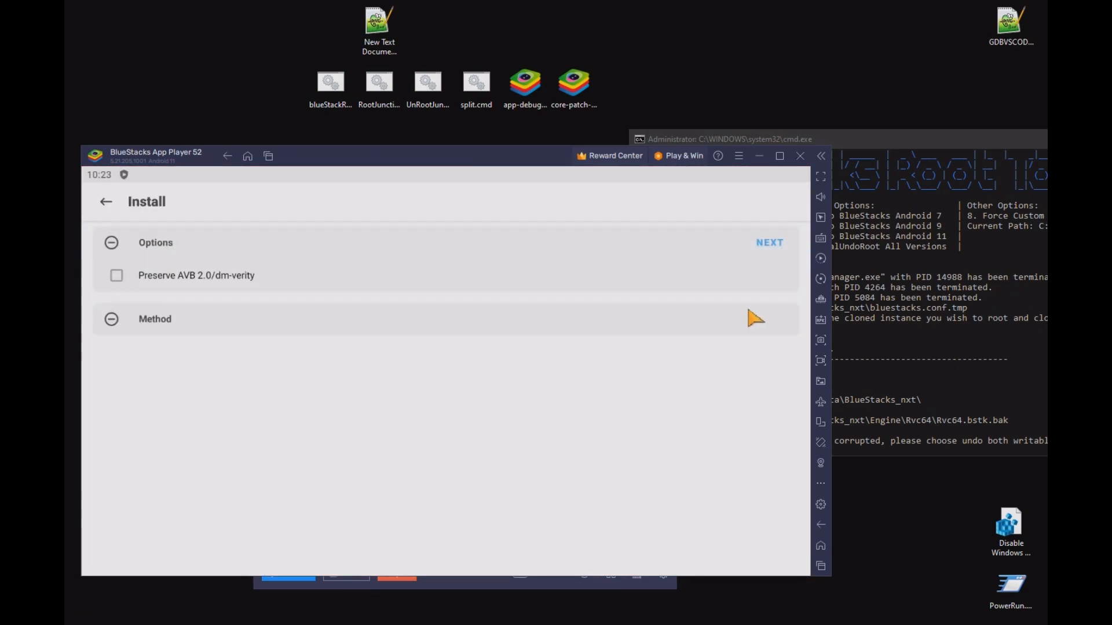
click(770, 242)
click(290, 362)
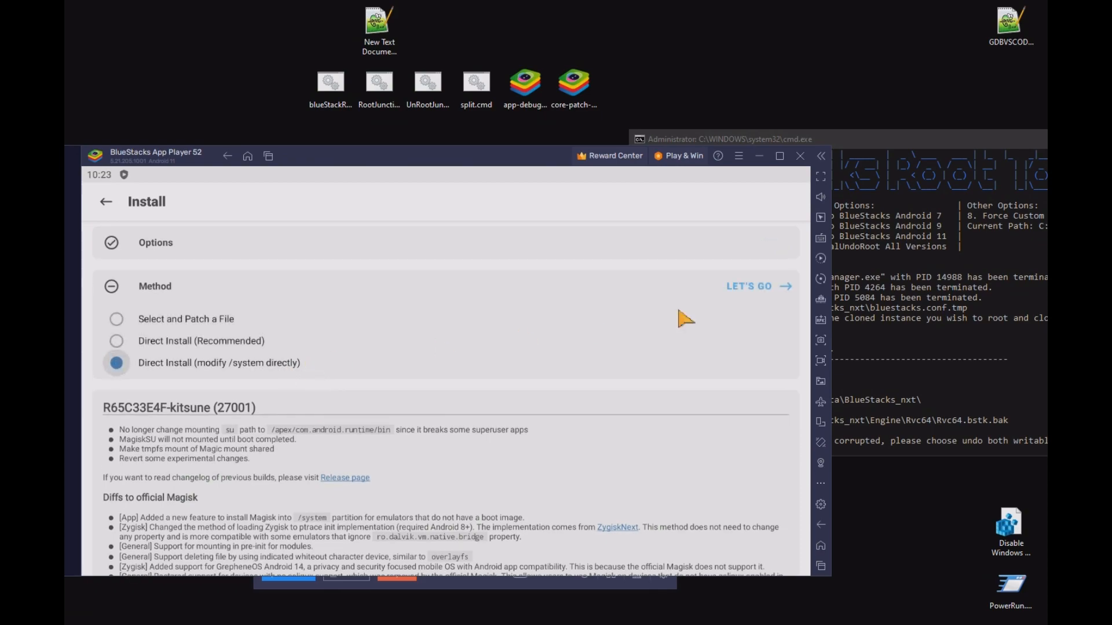
click(752, 286)
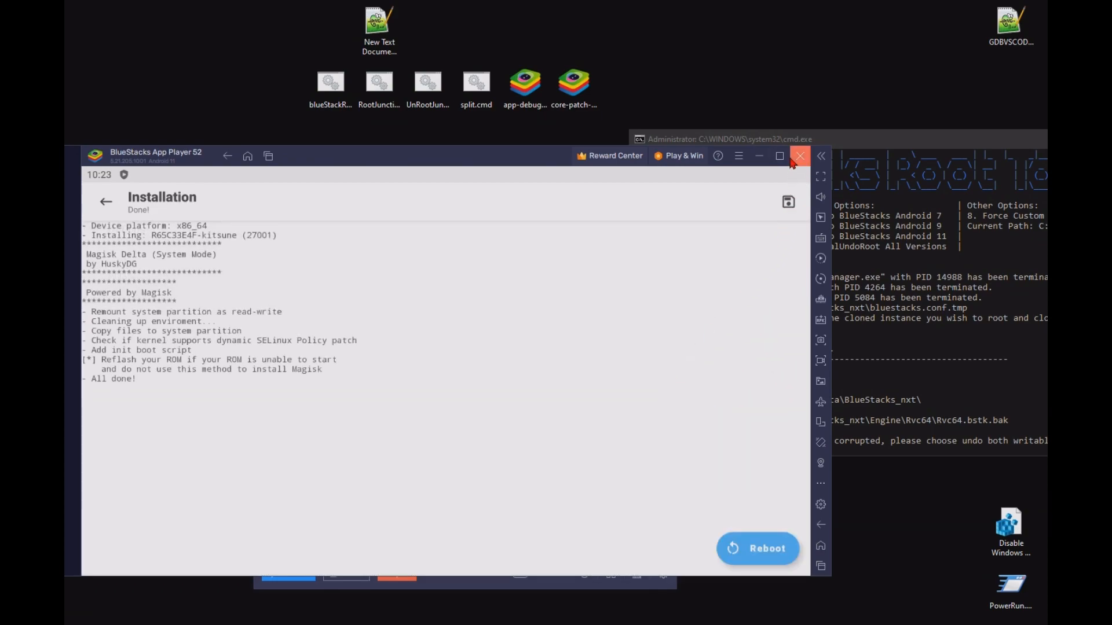
Return the BlueStacks Root Tool console to its option selection.
click(907, 384)
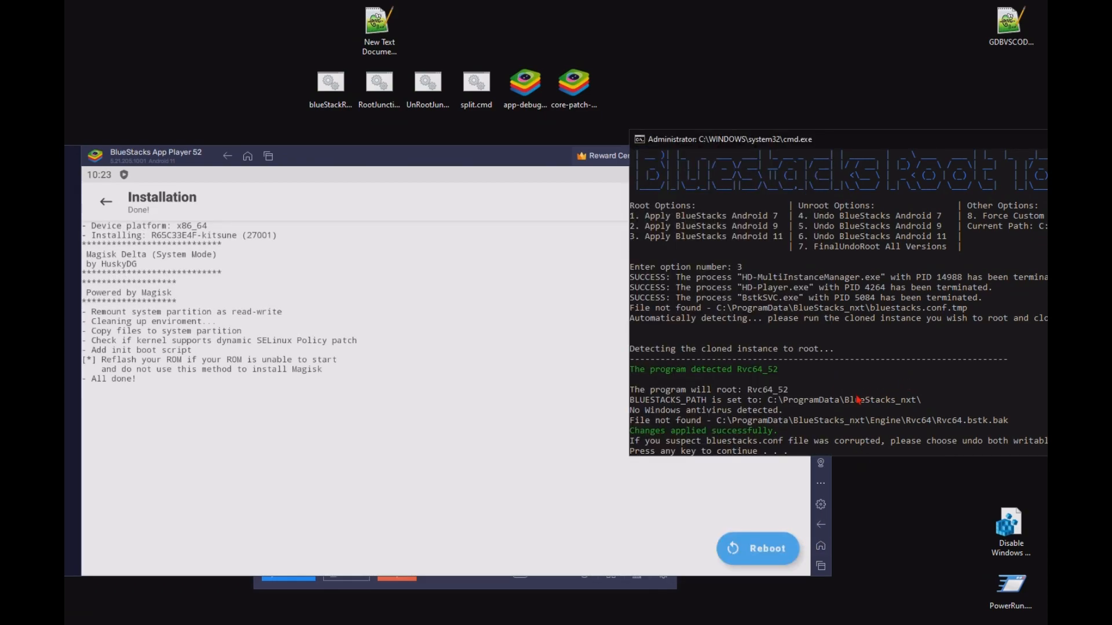
key(Return)
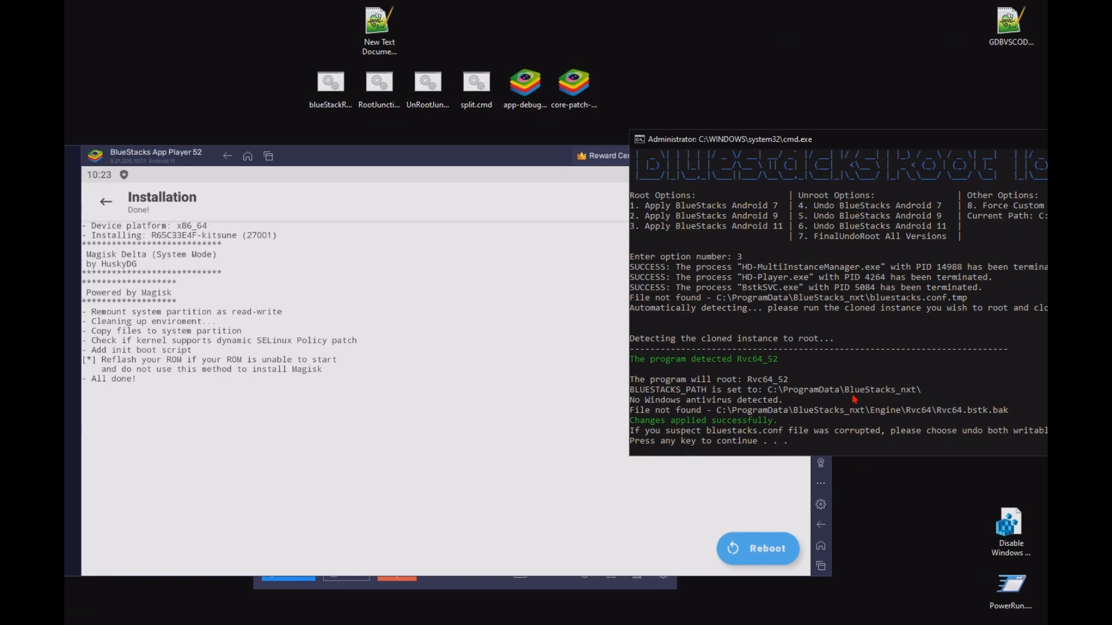
click(865, 141)
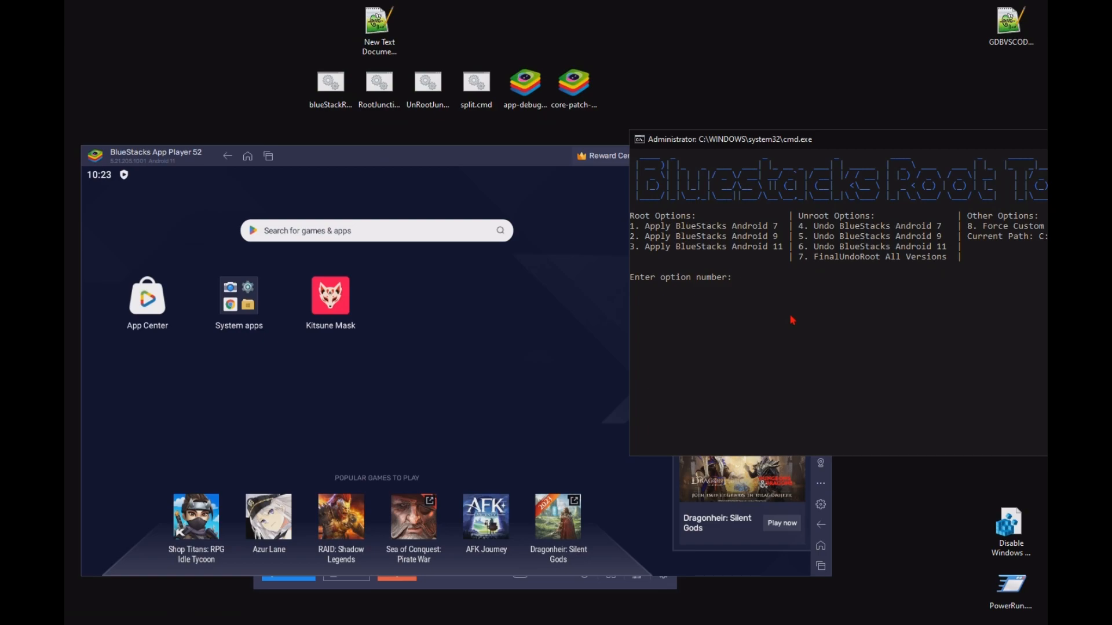
Close BlueStacks App Player 52 and start App Player 53 from the multi-instance manager.
drag(531, 156, 556, 154)
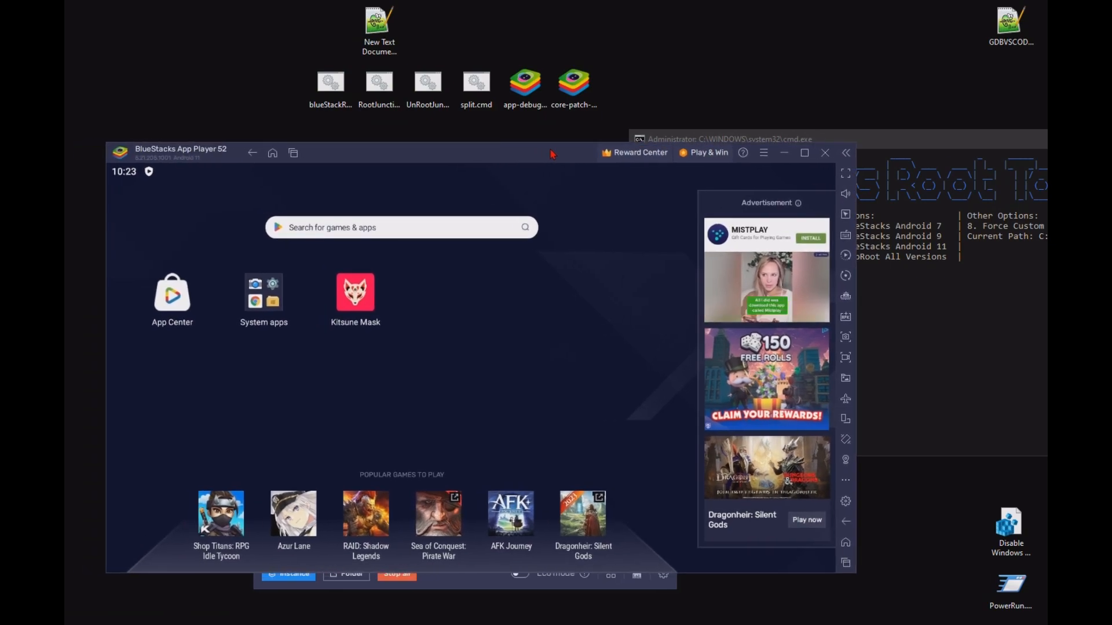
click(825, 153)
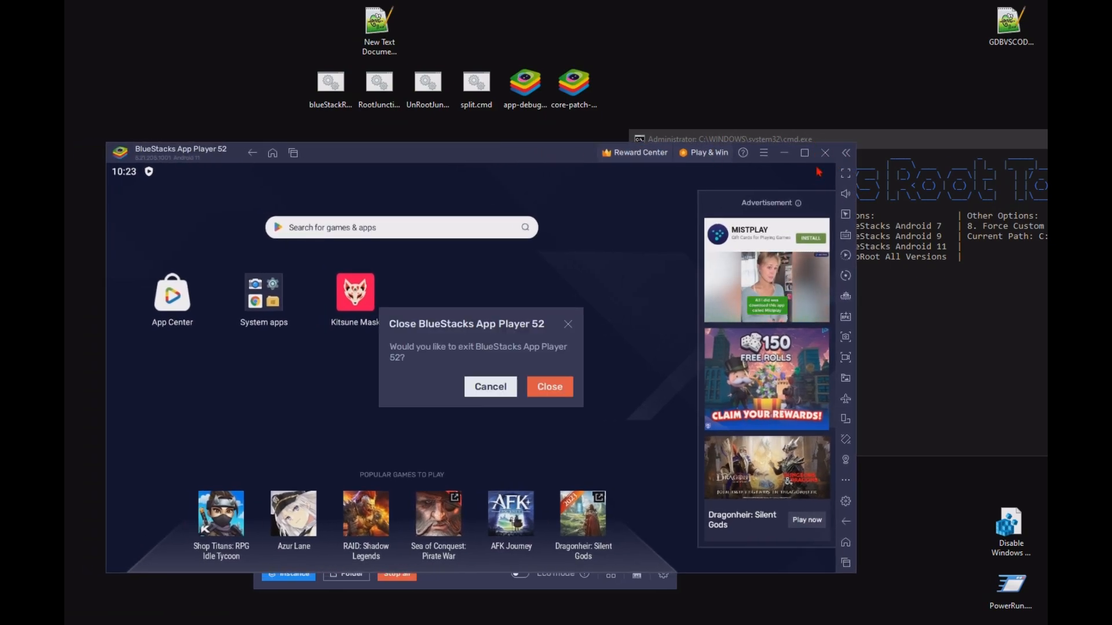
click(550, 386)
click(521, 428)
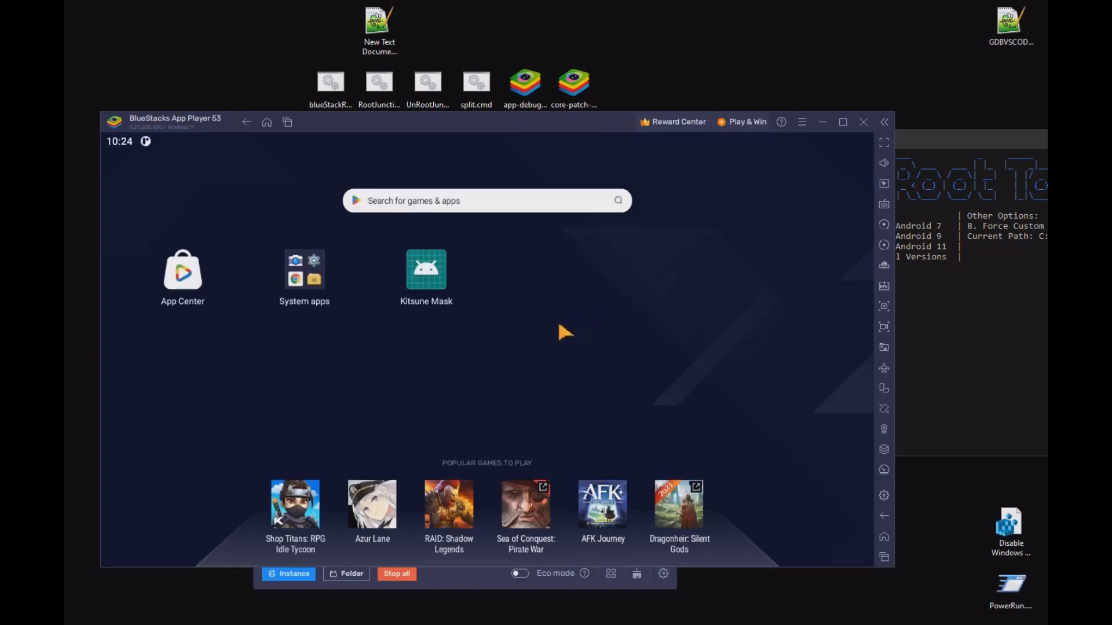
Upgrade Kitsune Mask to full Magisk in App Player 53, open it, decline the additional setup and dismiss the su binary warning.
click(428, 287)
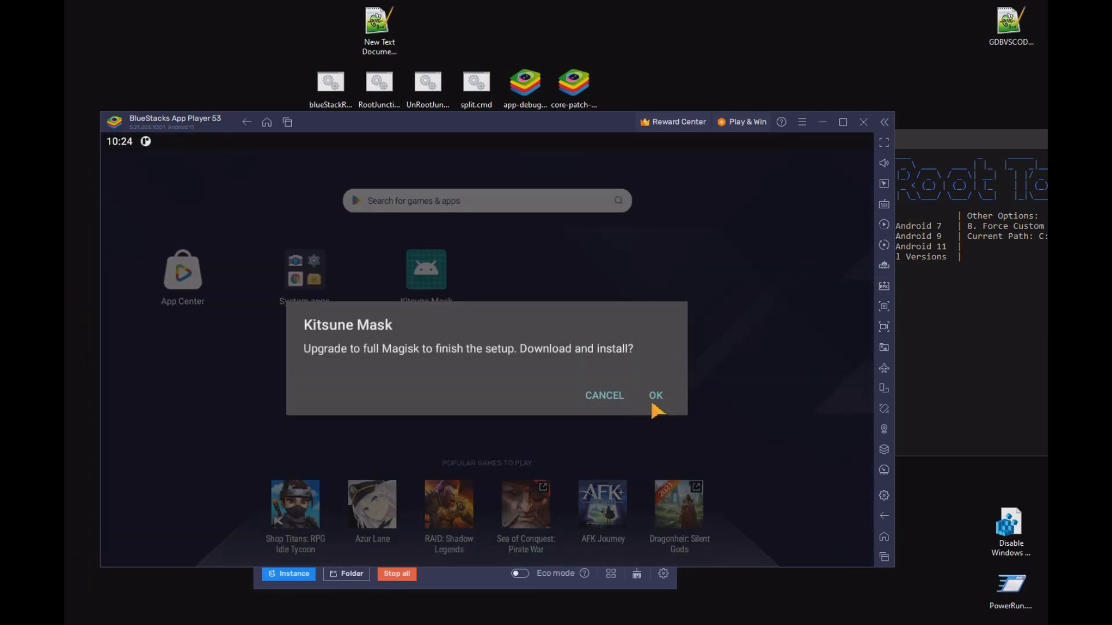
click(653, 396)
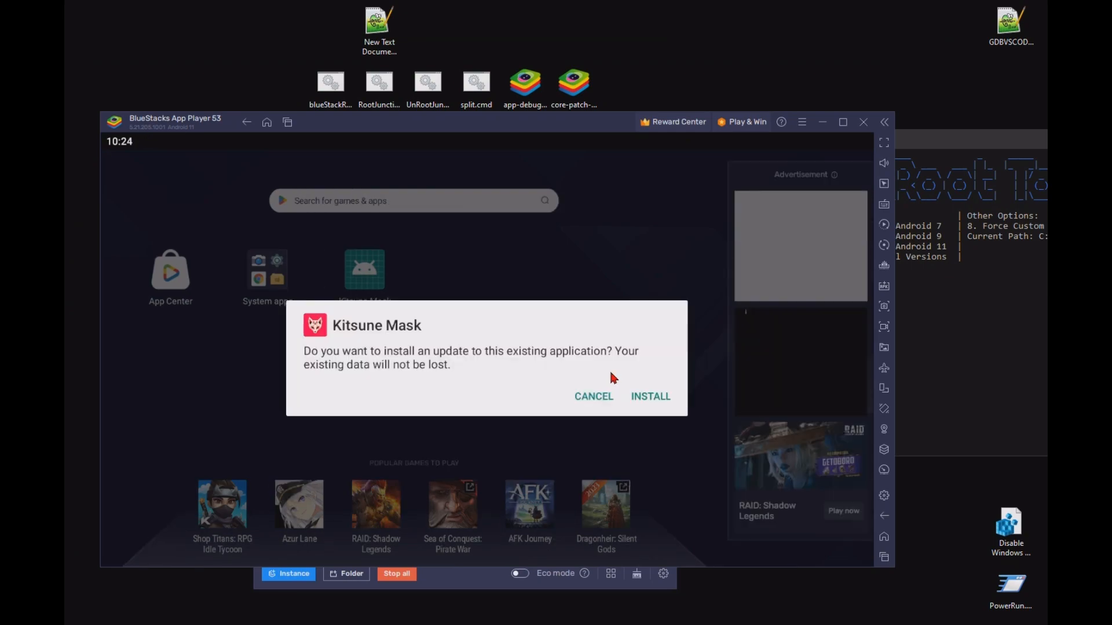
click(650, 396)
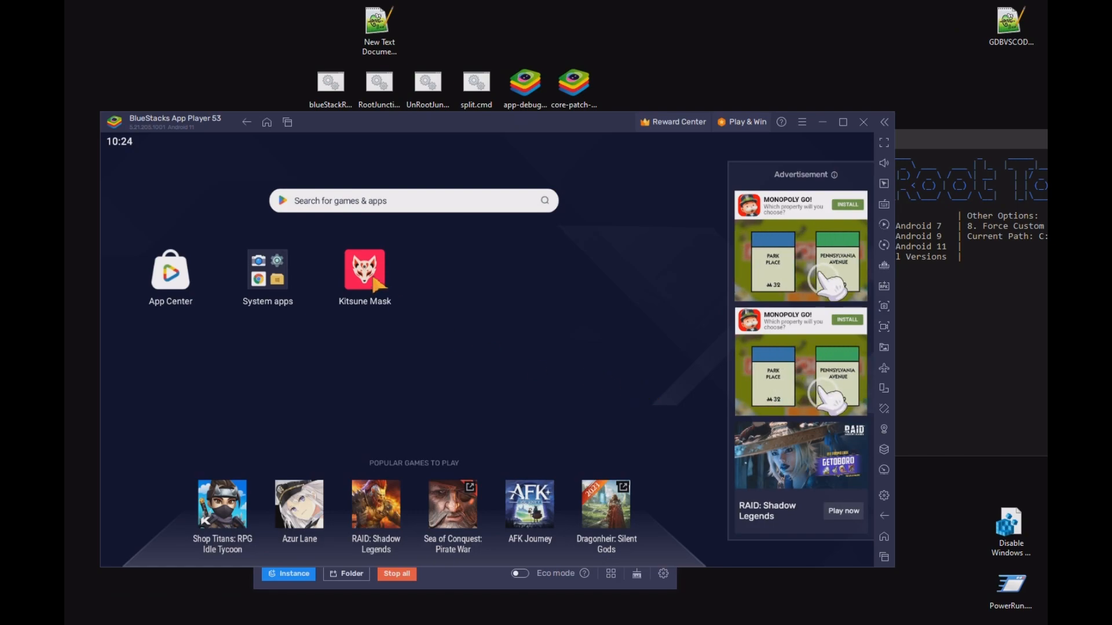
click(374, 279)
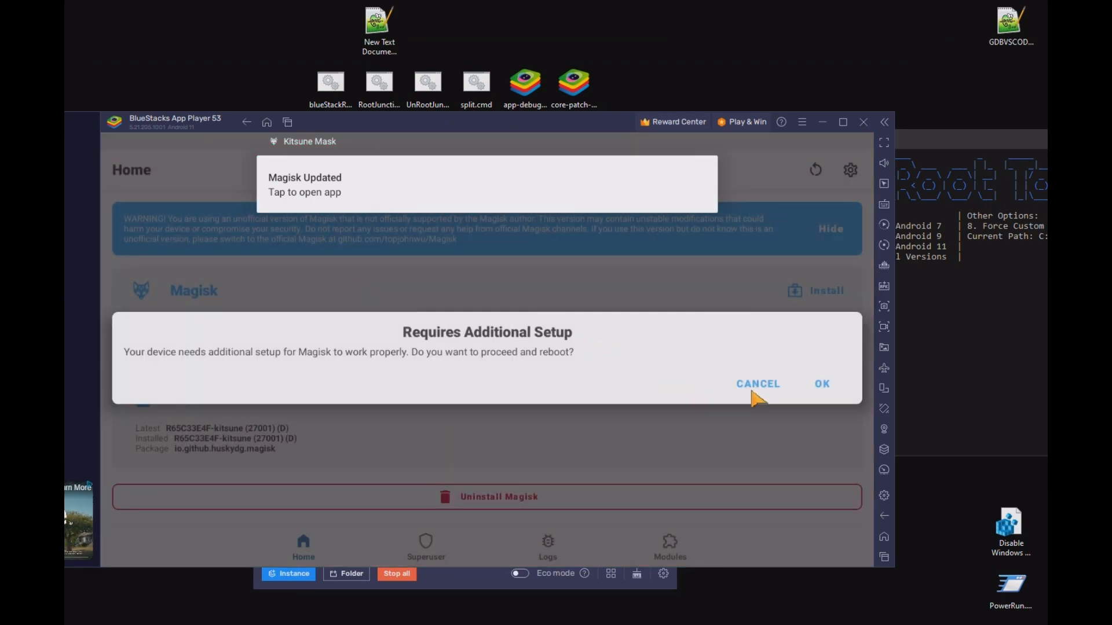
click(753, 386)
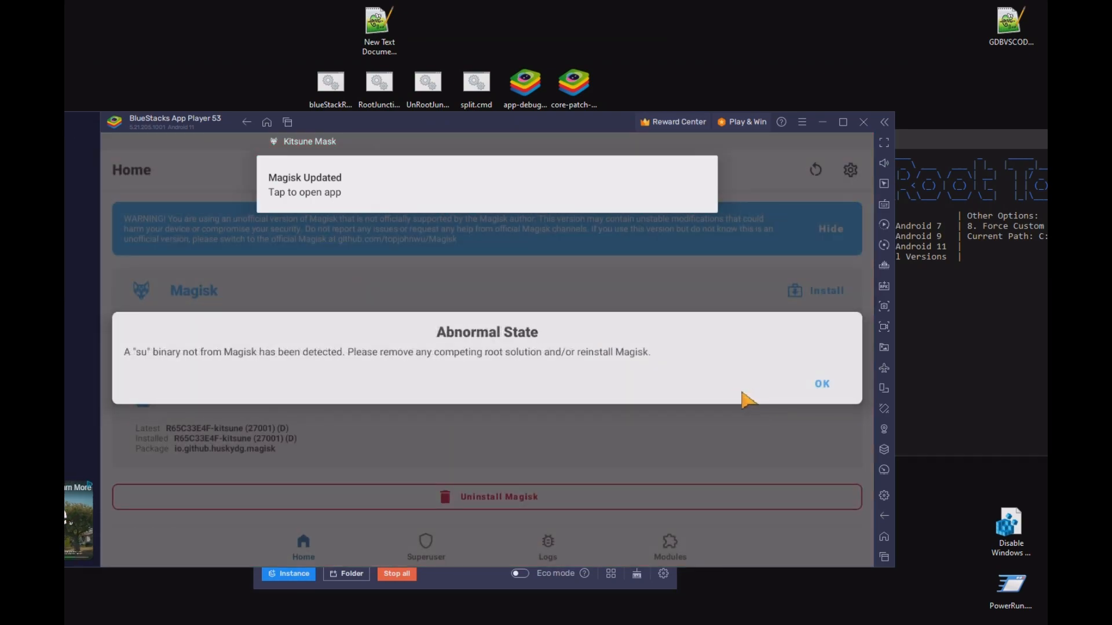
click(825, 384)
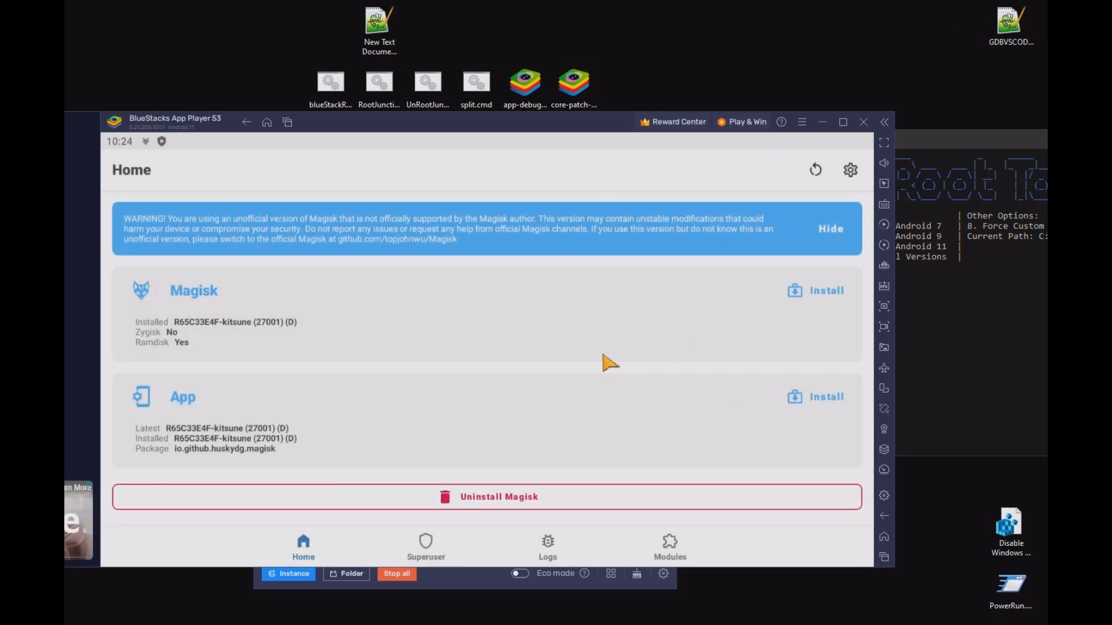
Reinstall Magisk in App Player 53 using Direct Install (modify /system directly) and return to the Kitsune Mask home page.
click(834, 291)
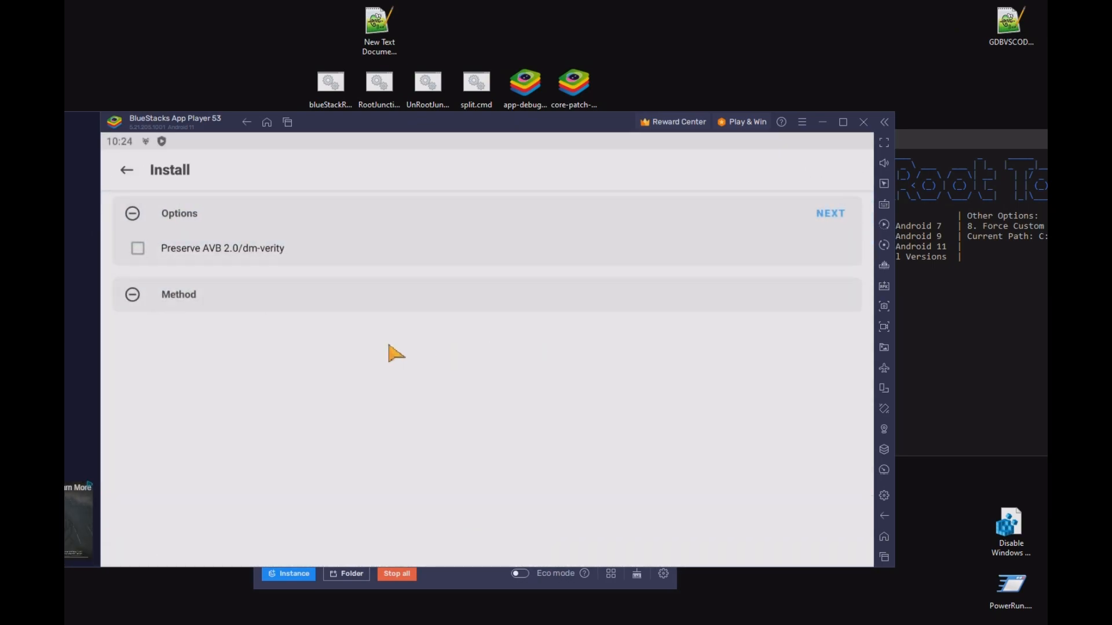
click(816, 214)
click(137, 340)
click(808, 259)
click(127, 170)
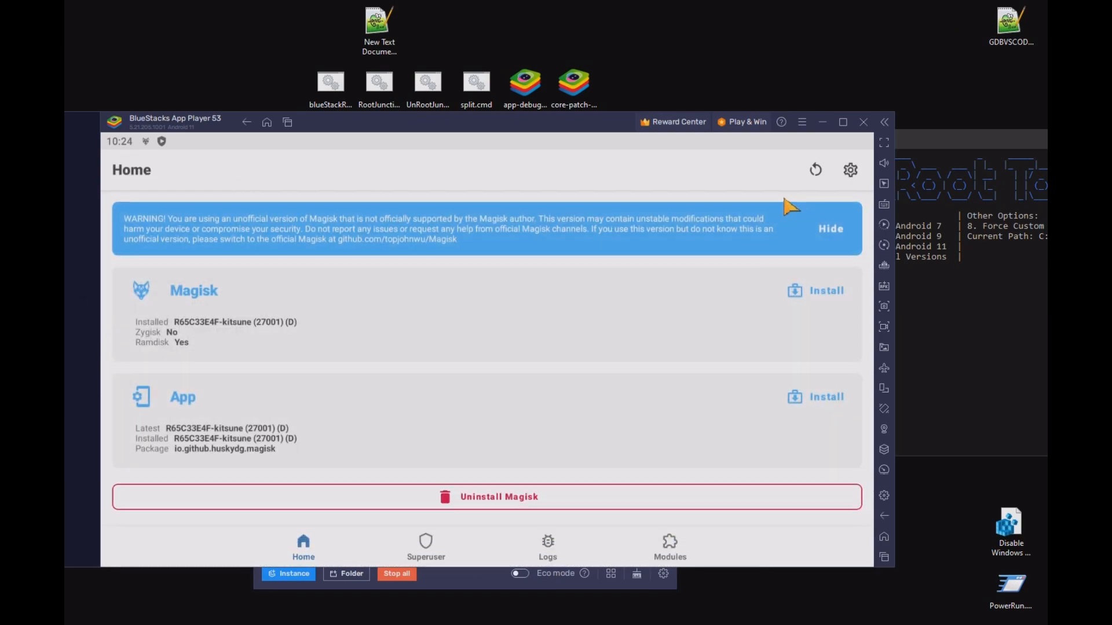
Enable Zygisk and MagiskHide in the Kitsune Mask settings.
click(850, 170)
scroll(586, 261, down, 5)
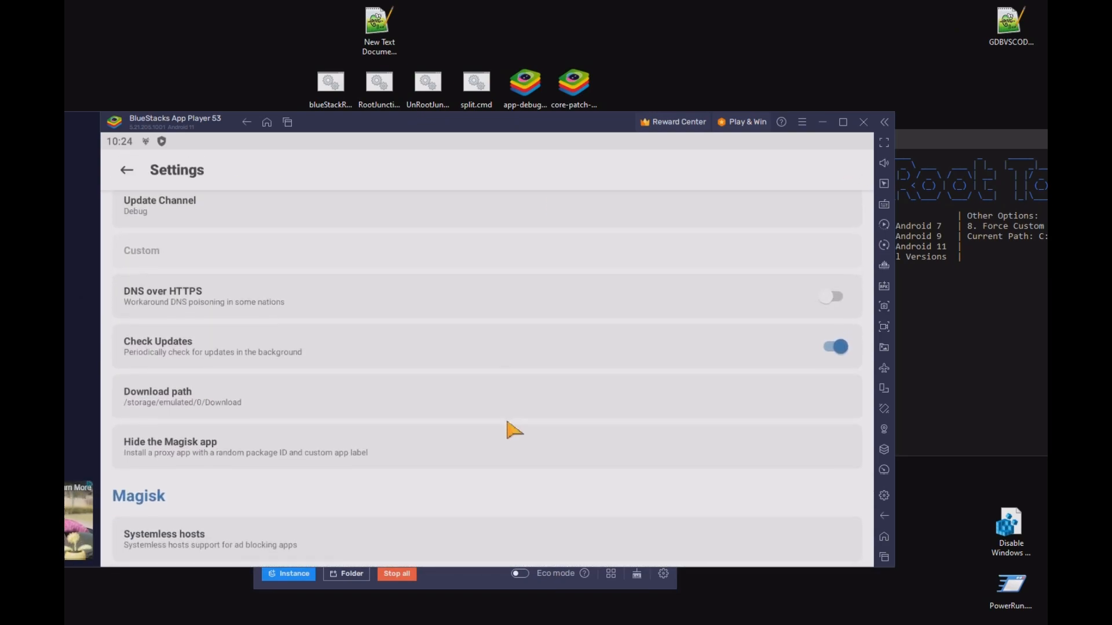
drag(510, 429, 496, 209)
click(708, 382)
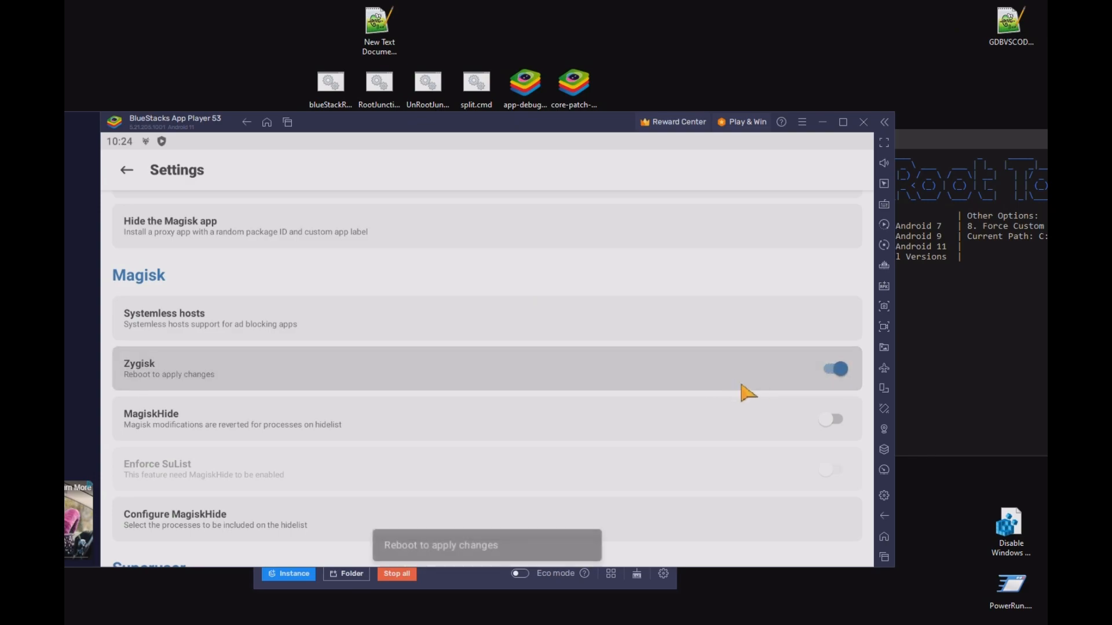
click(795, 418)
Copy the LSPosed-v1.9.3_mod-7278-zygisk-release.zip file into App Player 53 and install it as a Magisk module from DCIM/SharedFolder.
drag(576, 99, 639, 367)
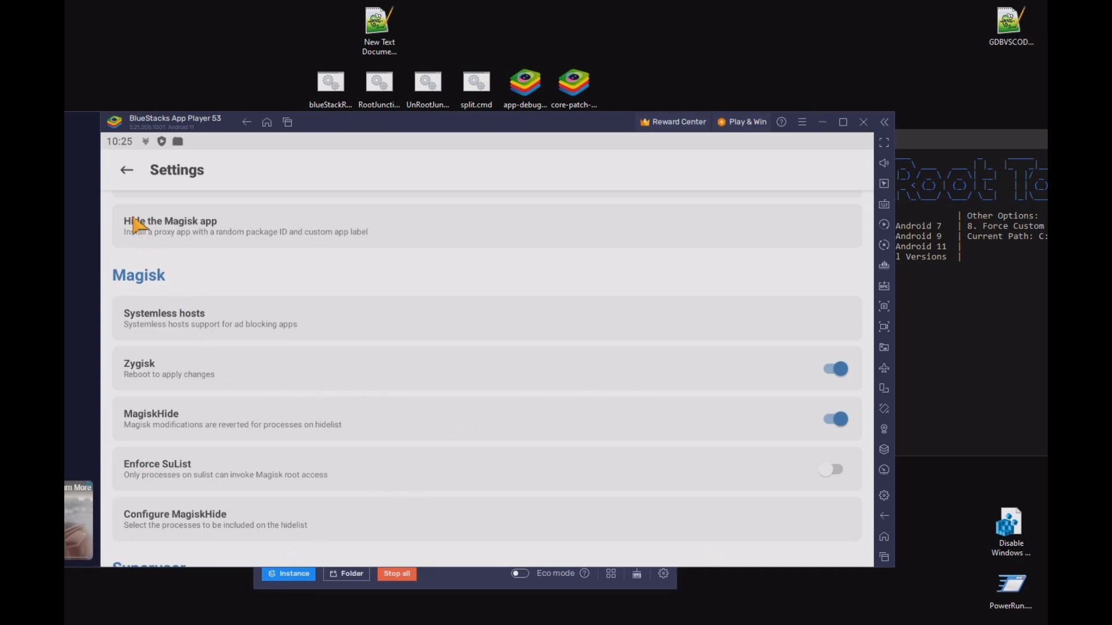
click(130, 174)
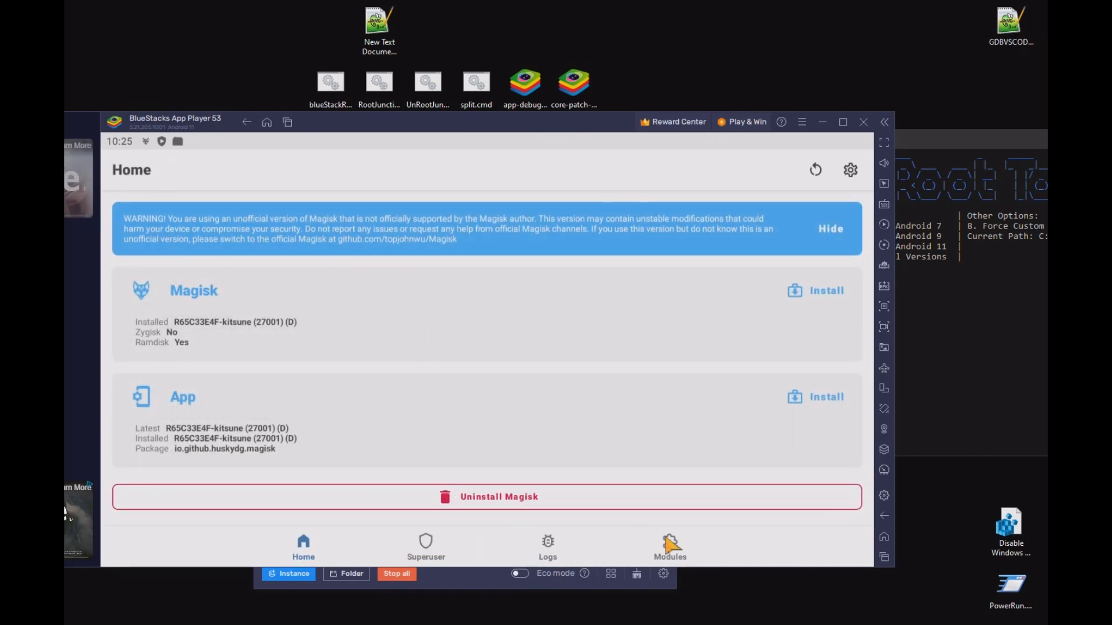
click(669, 545)
click(493, 229)
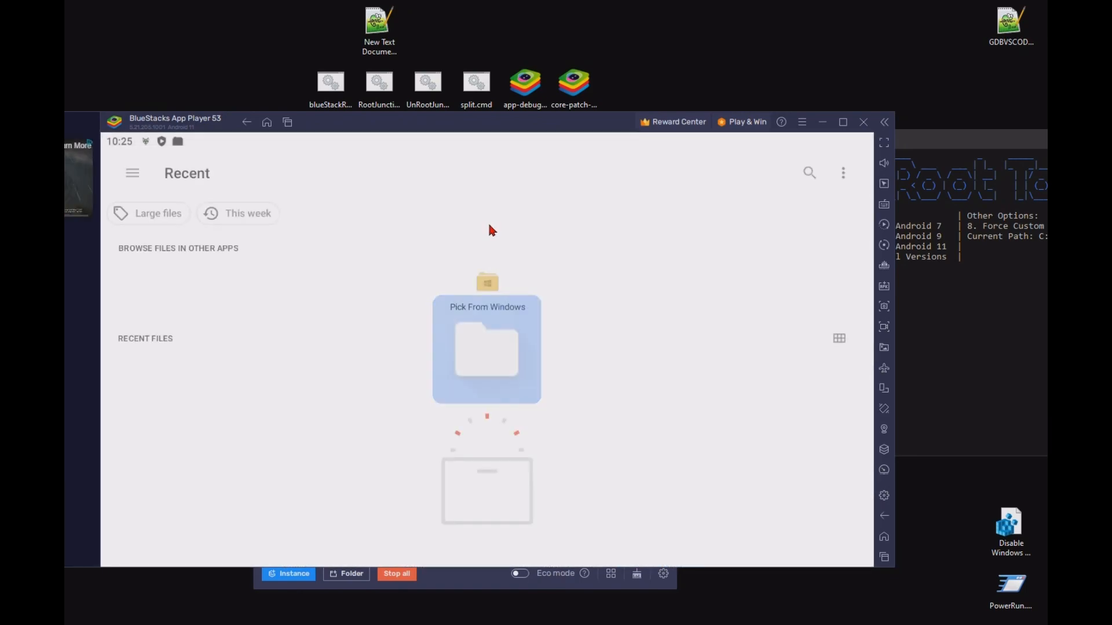
click(132, 174)
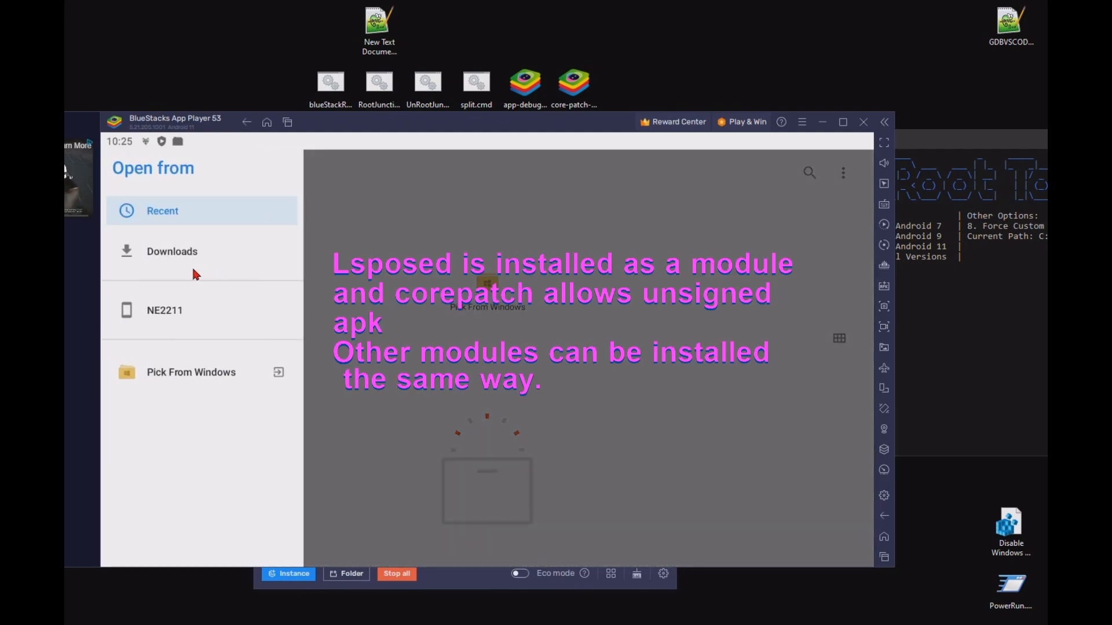
click(177, 322)
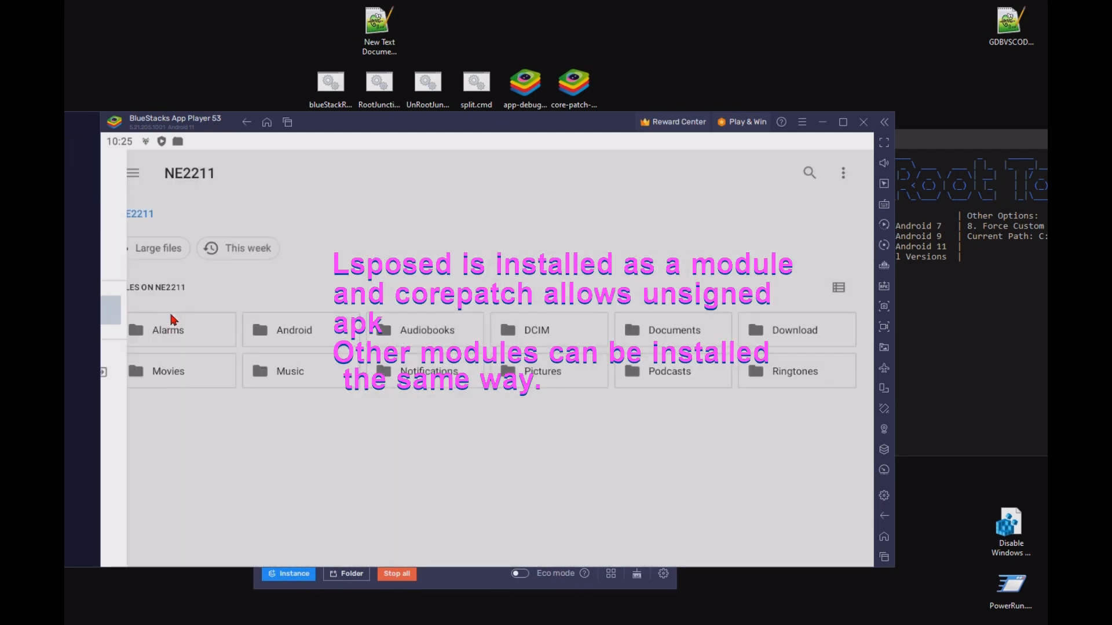
click(548, 342)
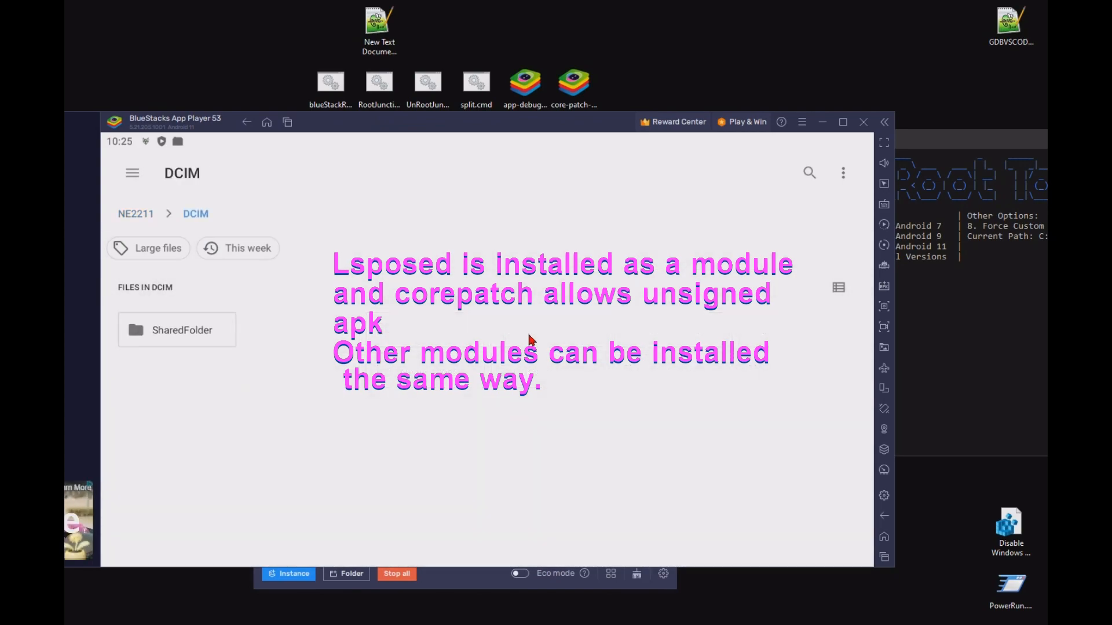
click(174, 328)
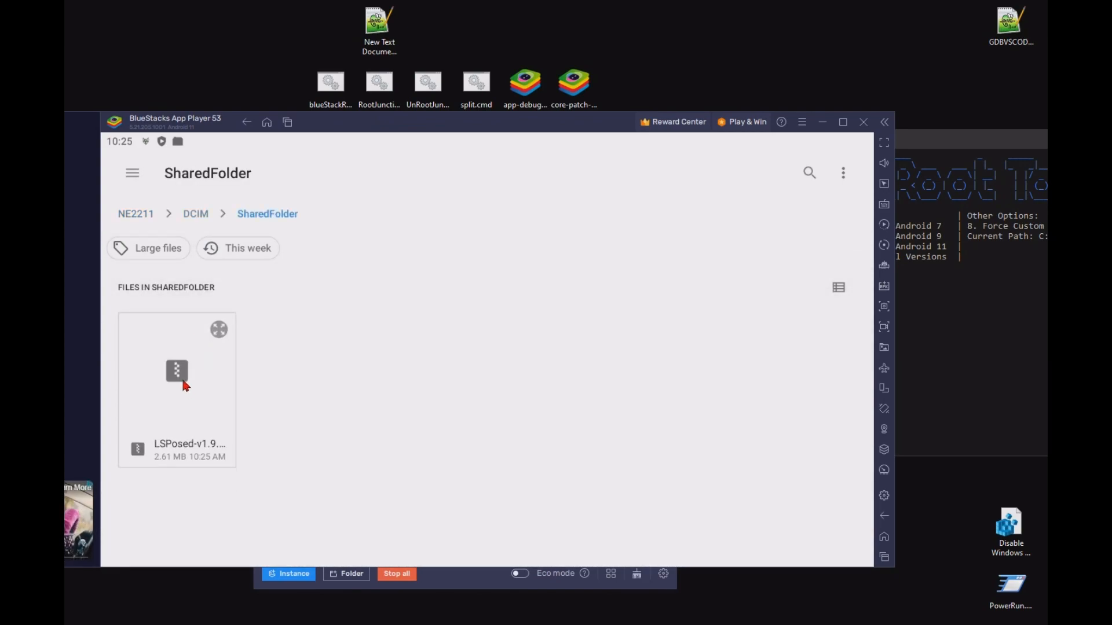
click(179, 374)
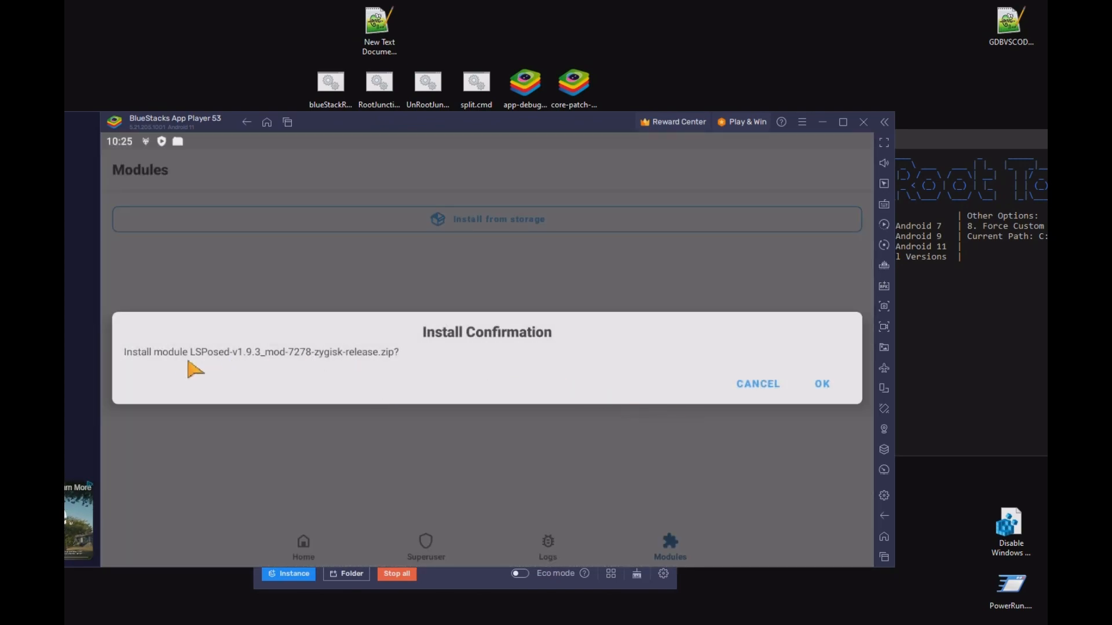
click(824, 386)
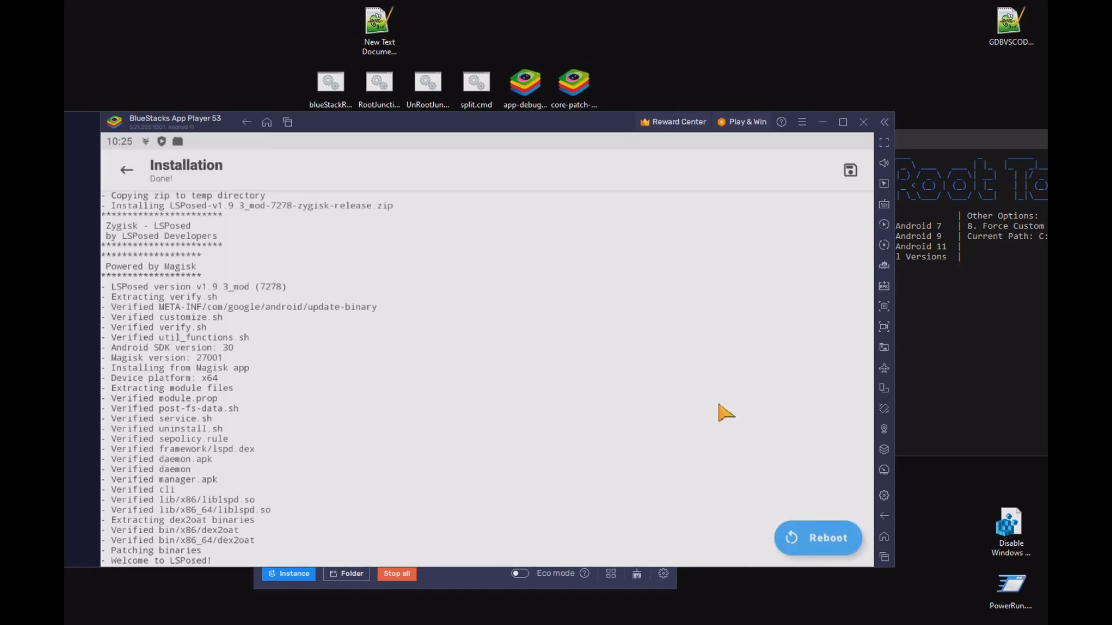
Restart App Player 53, reopen Kitsune Mask and dismiss the su binary warning.
click(863, 122)
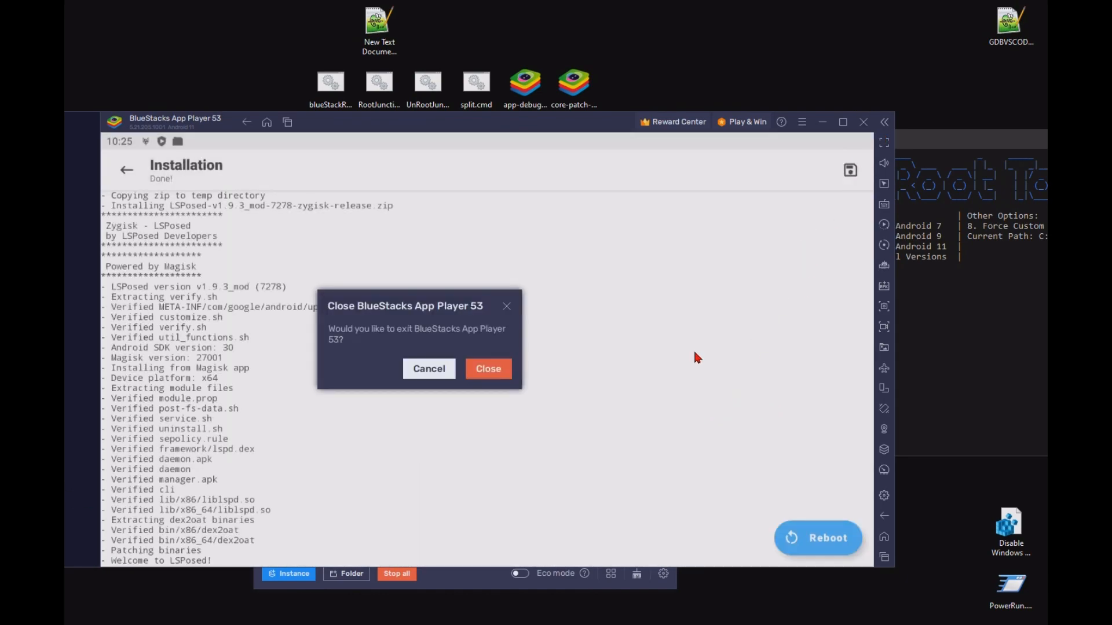
click(489, 369)
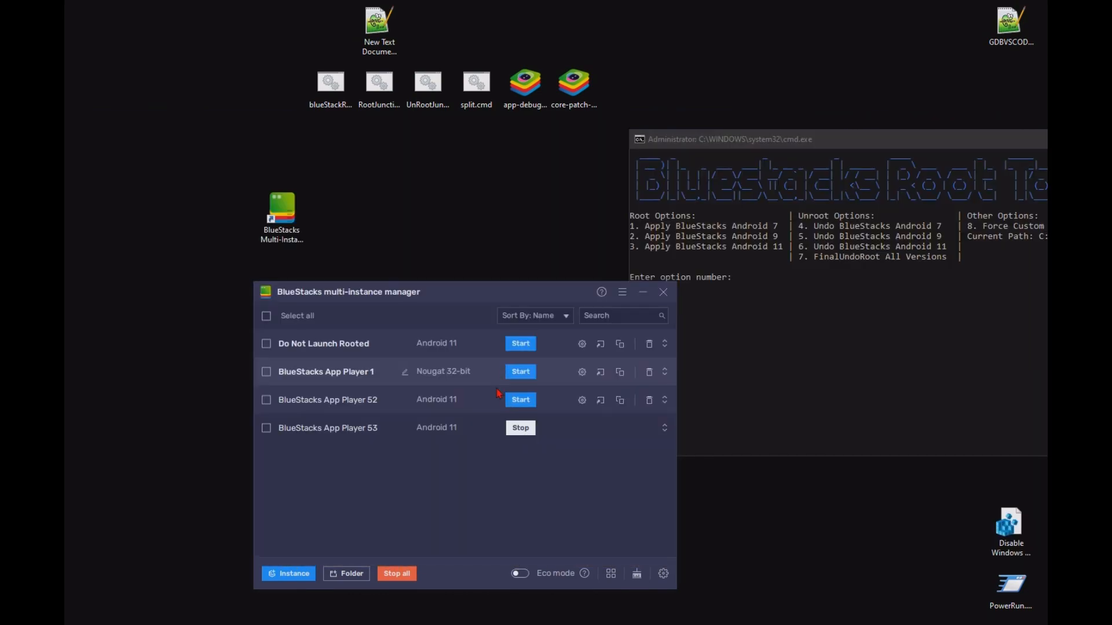
click(523, 430)
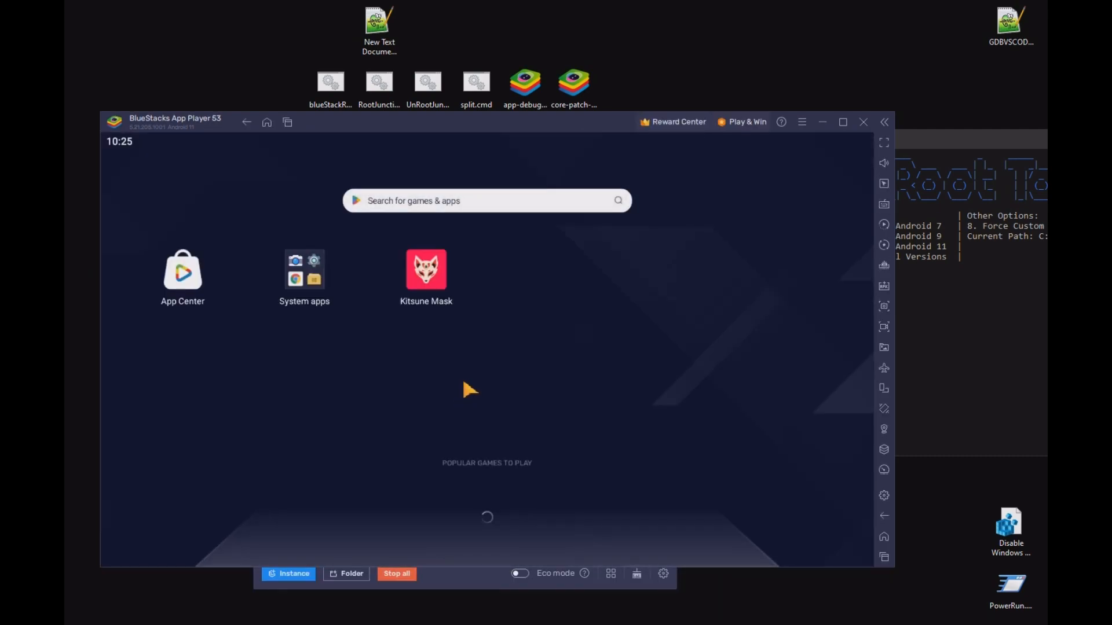
click(440, 272)
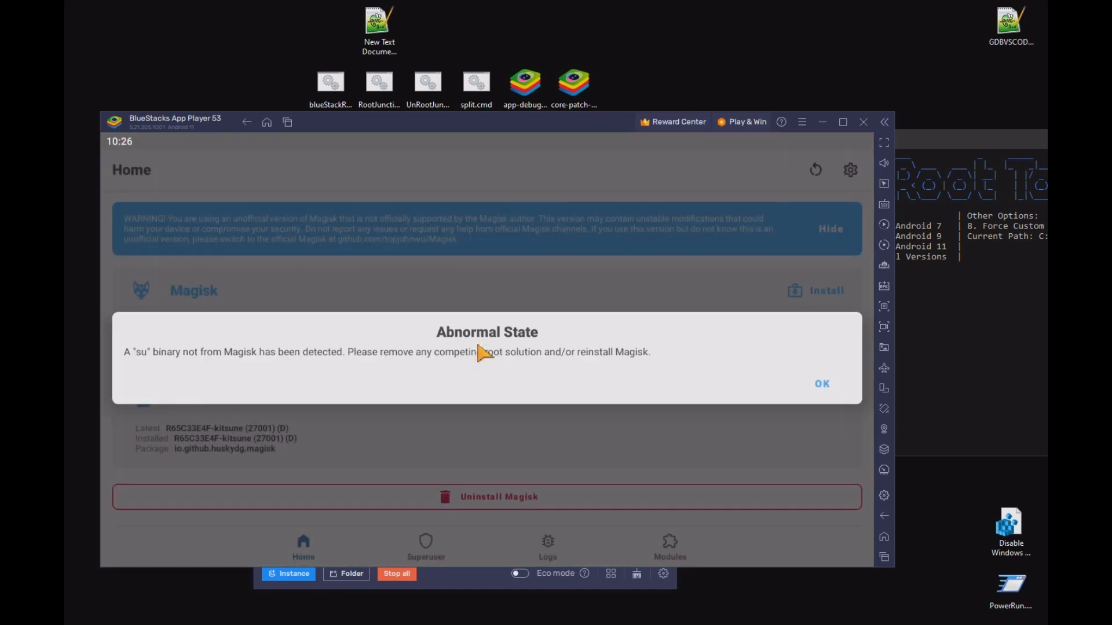
click(823, 385)
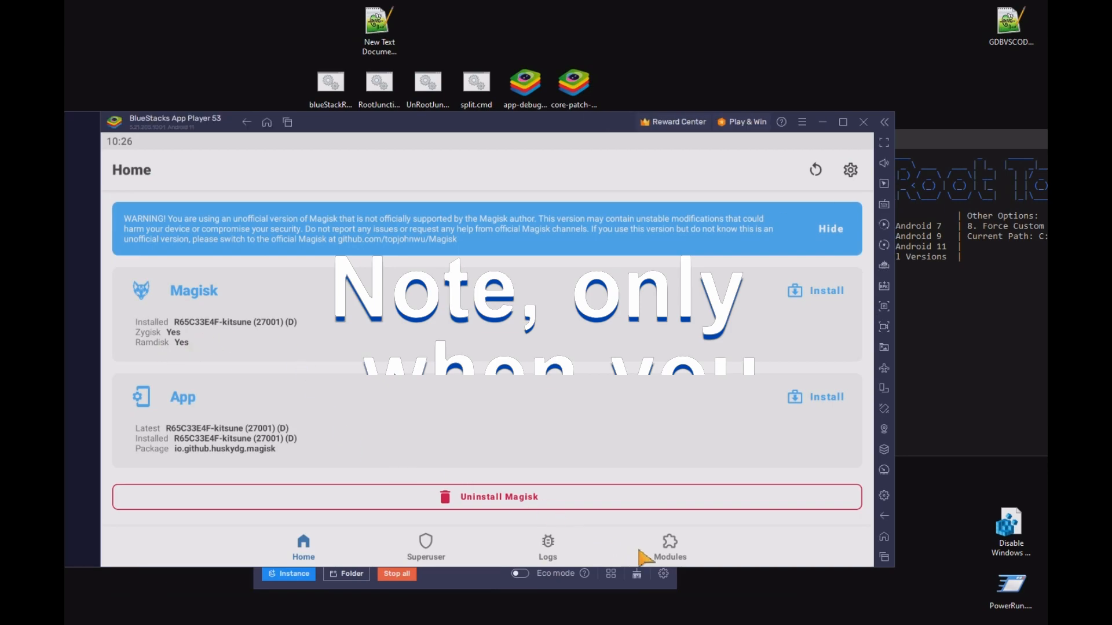
Check the installed modules in Kitsune Mask, then open LSPosed from its notification and set its welcome message to never show.
click(663, 550)
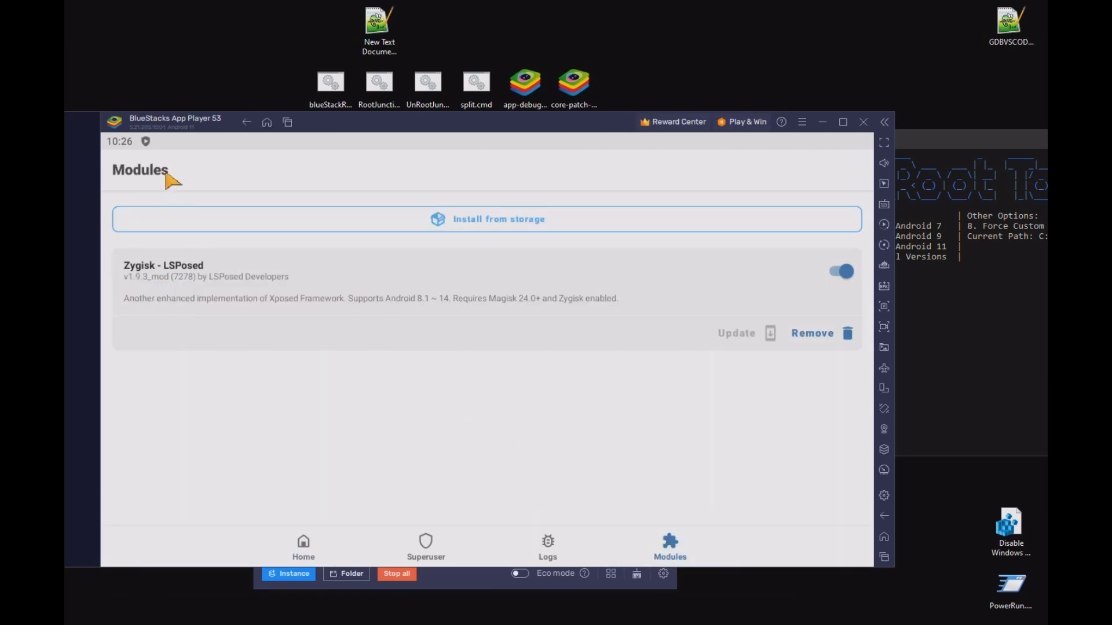
drag(145, 144, 182, 346)
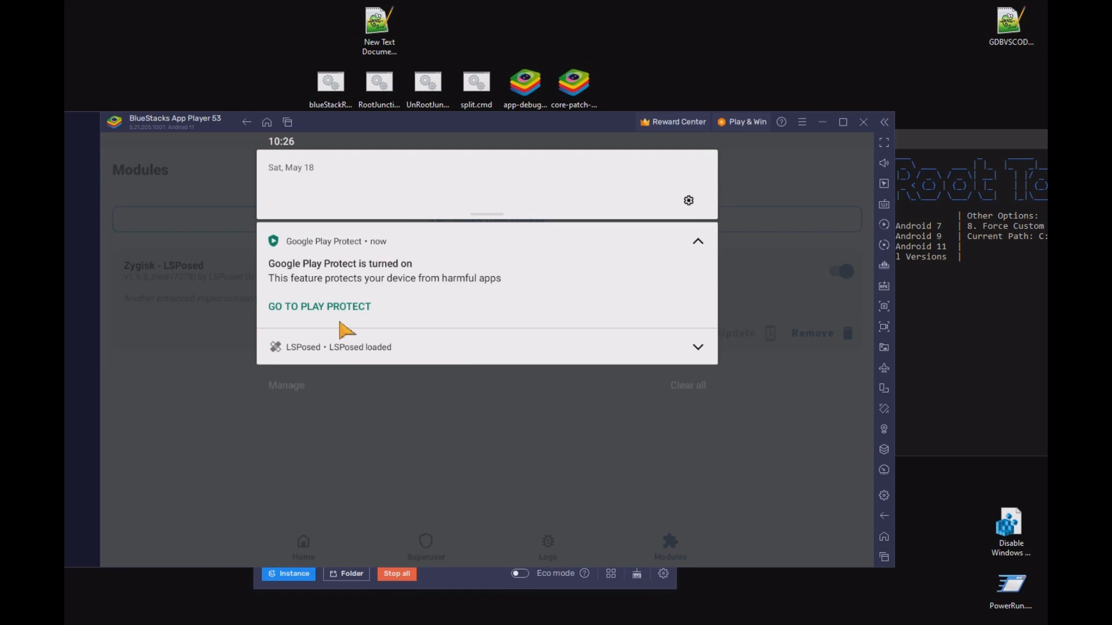
drag(353, 349, 351, 367)
click(335, 385)
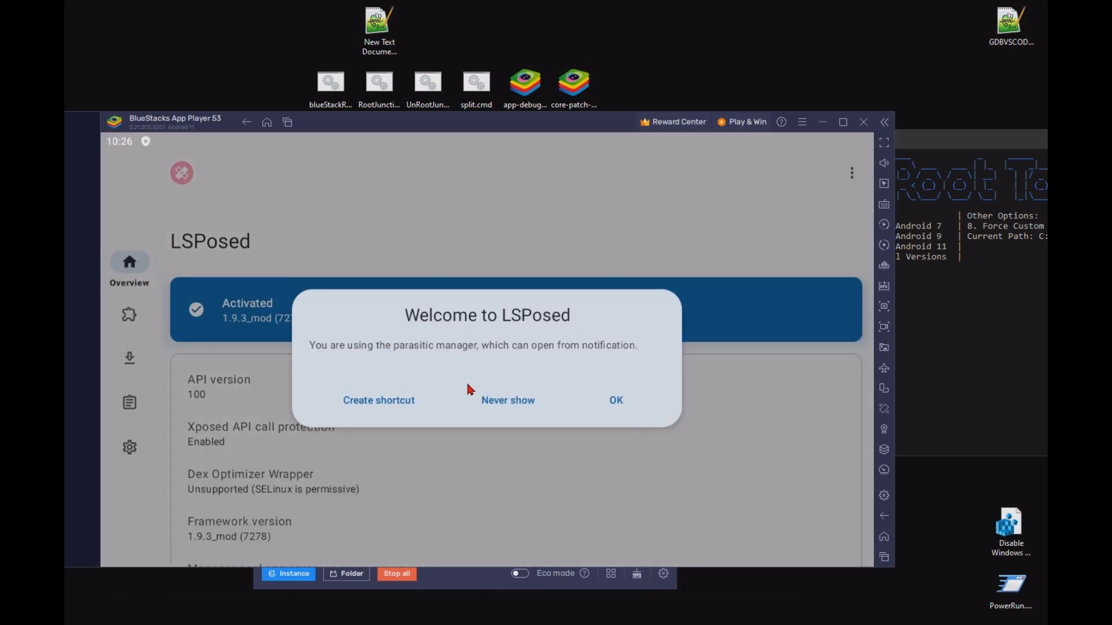
click(494, 402)
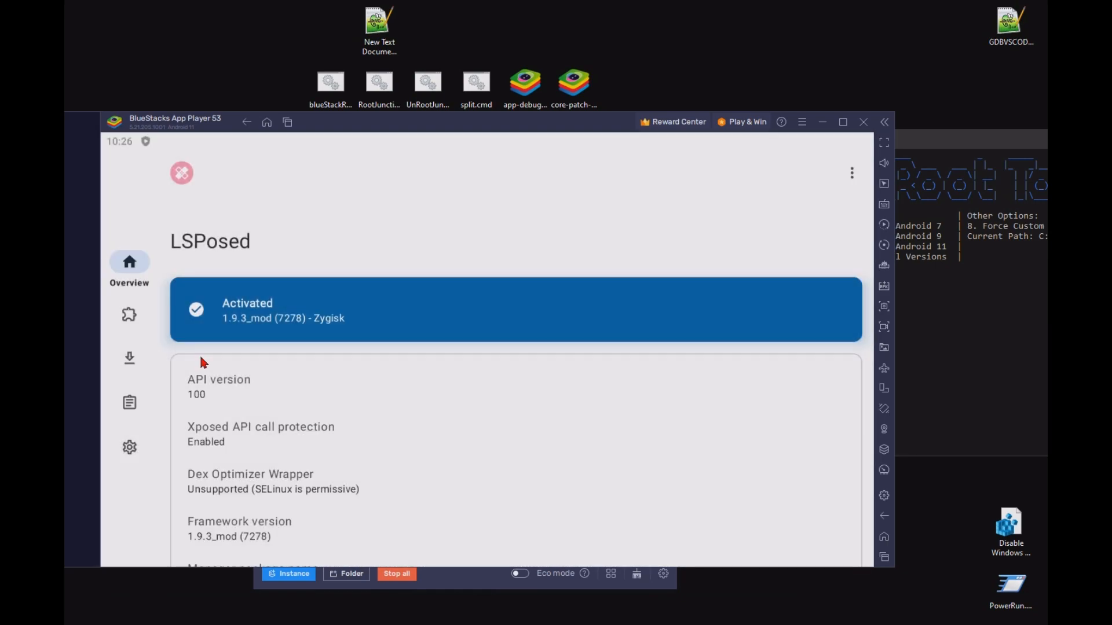
Enable the Core Patch module in LSPosed and return to the module list.
click(129, 314)
click(356, 296)
click(825, 300)
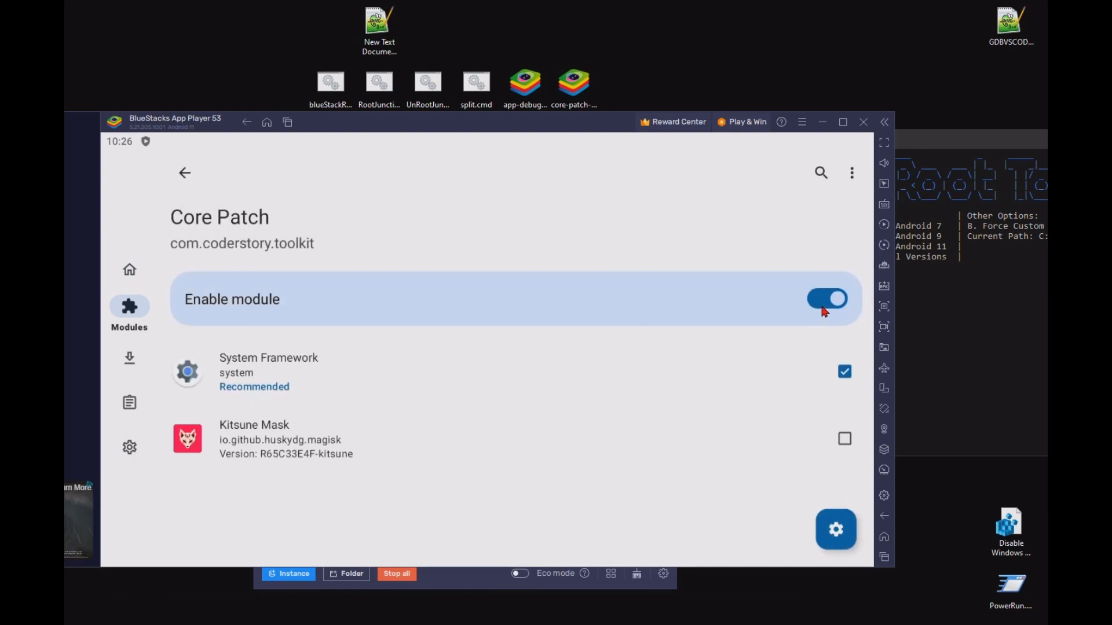
click(185, 174)
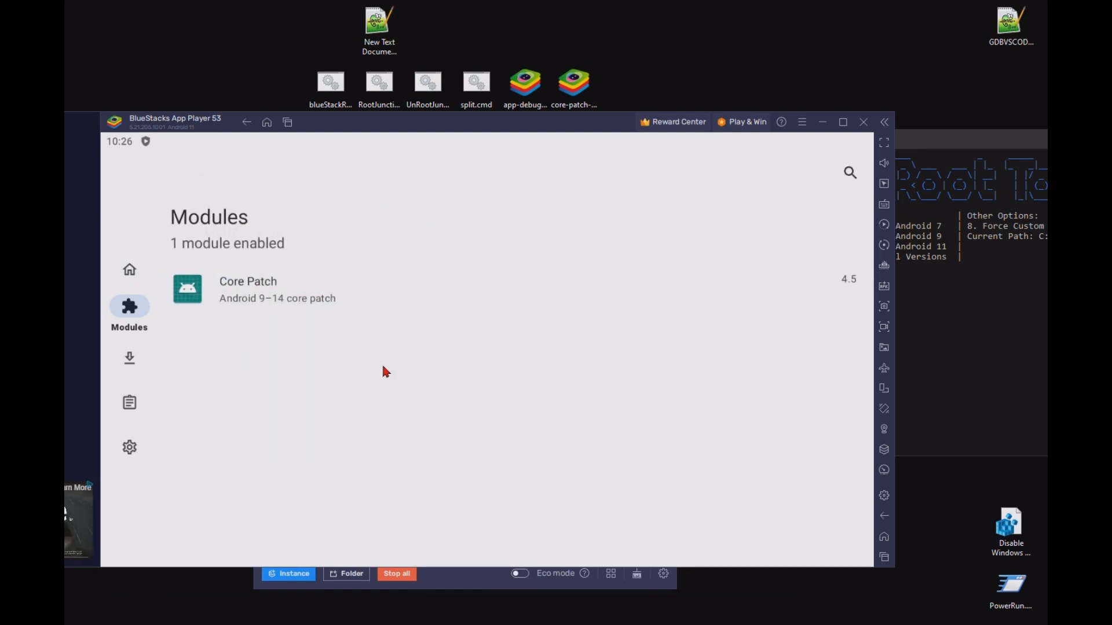
Return App Player 53 to its home screen and run FinalUndoRoot (option 7) in the root tool for Android 11 (option 3).
click(939, 353)
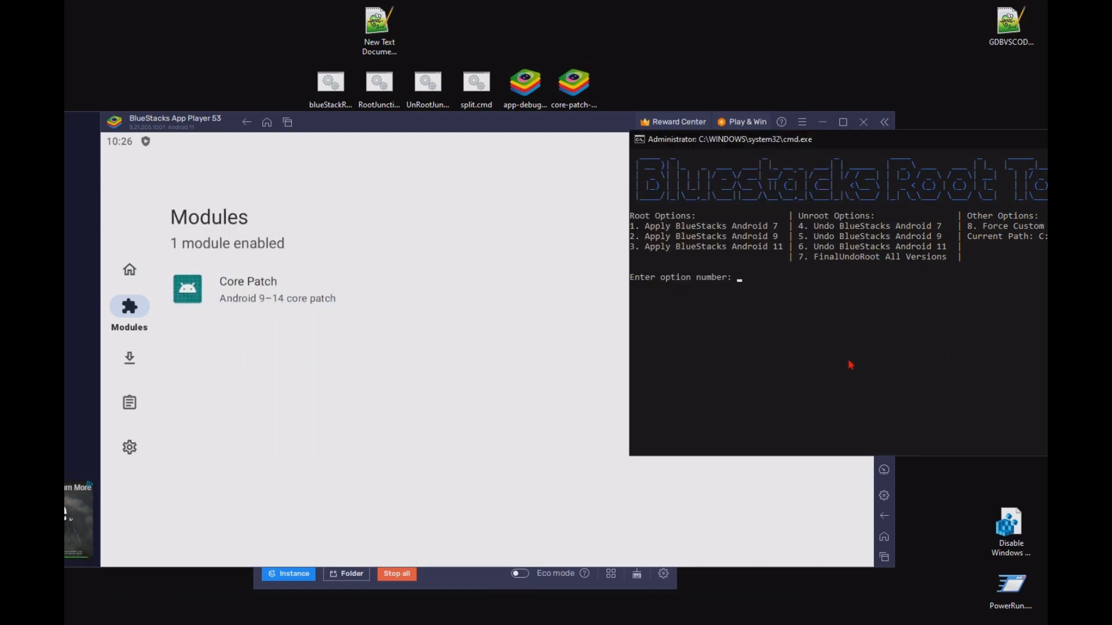
click(884, 538)
click(905, 385)
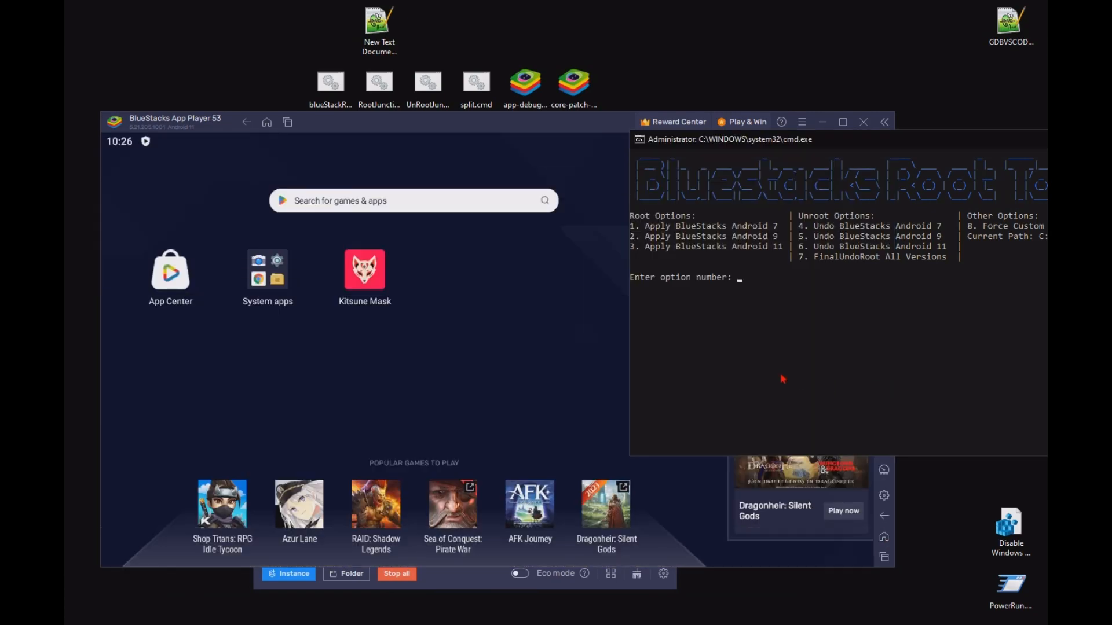
text(7)
key(Return)
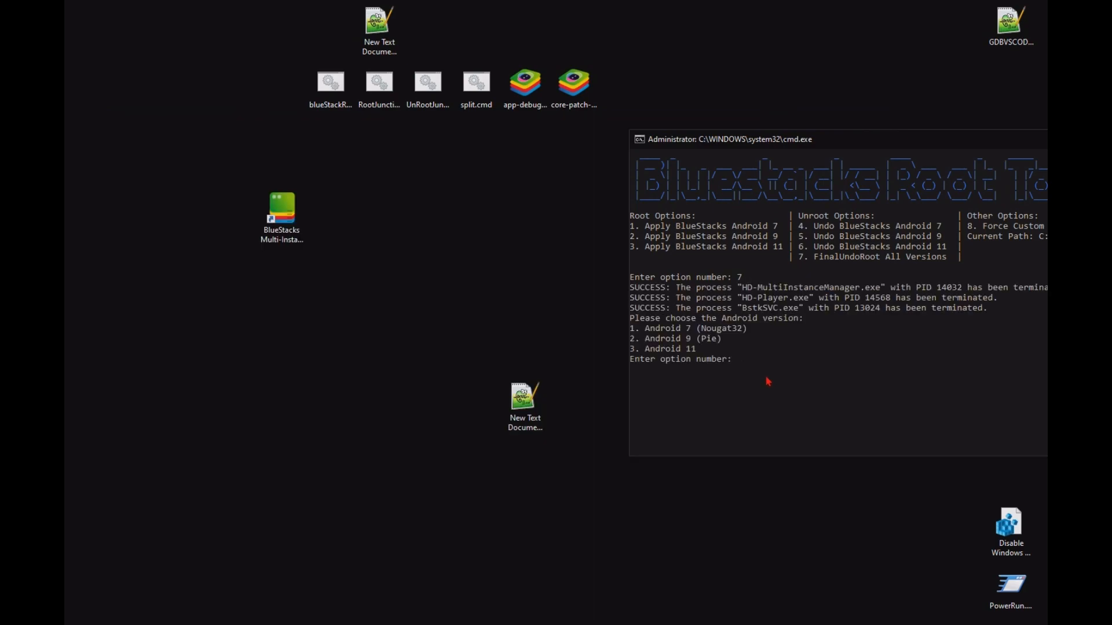
text(3)
key(Return)
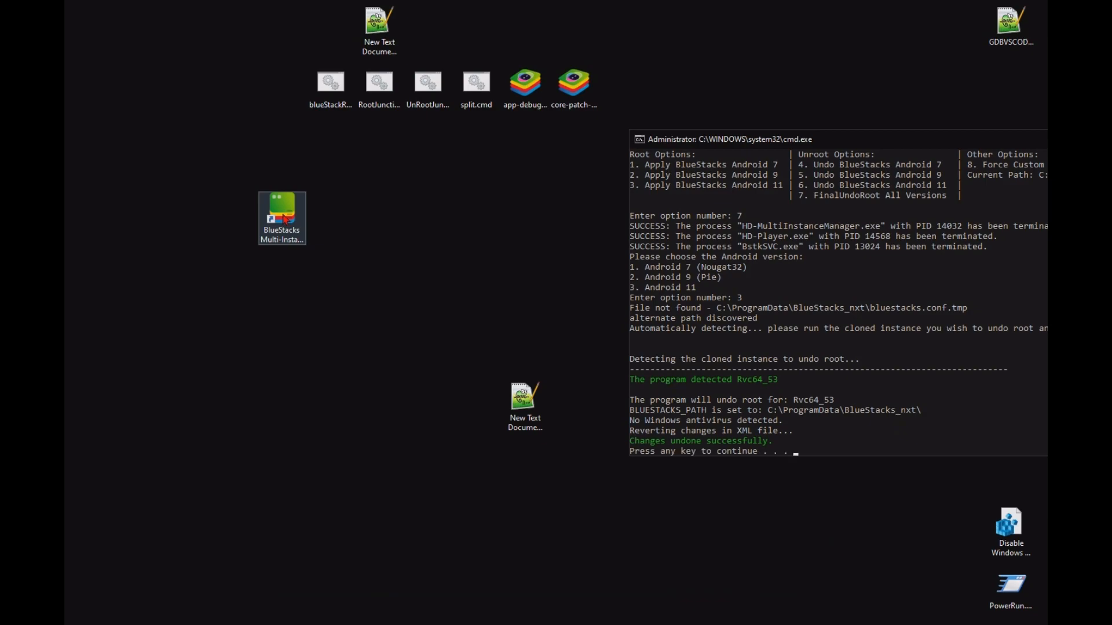
Reopen the multi-instance manager, start App Player 52 and App Player 53, and arrange their windows side by side.
double_click(290, 237)
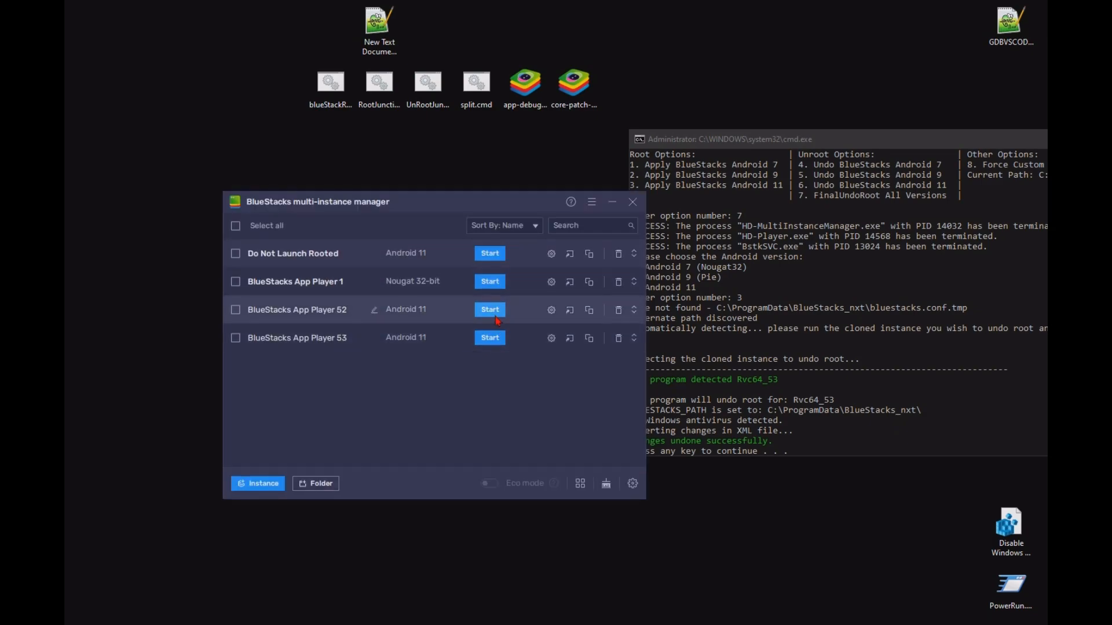
click(491, 311)
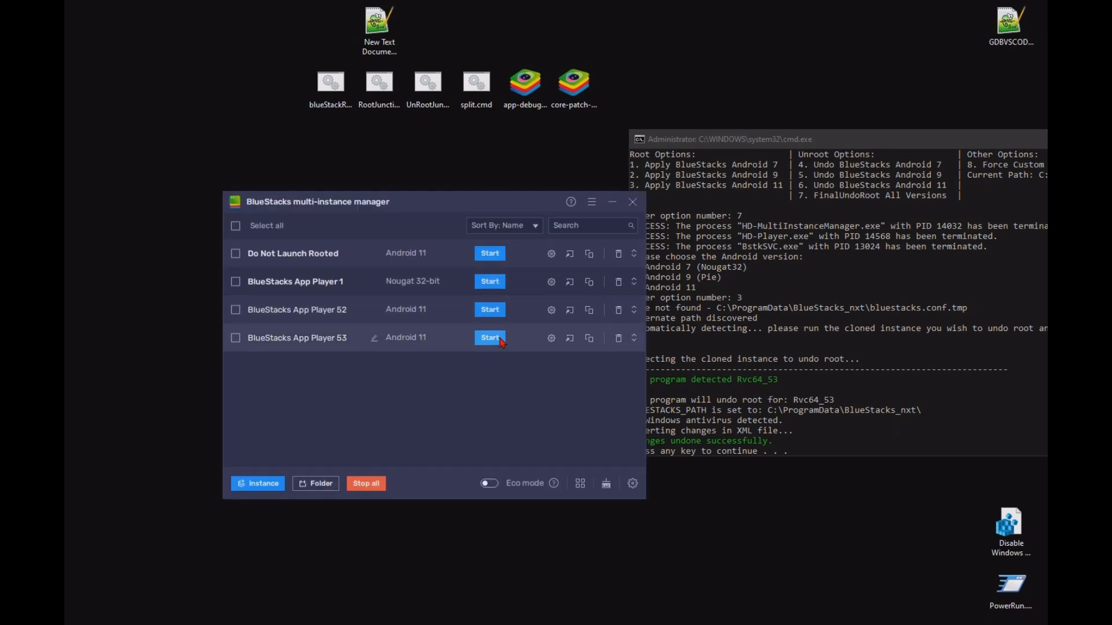
click(500, 341)
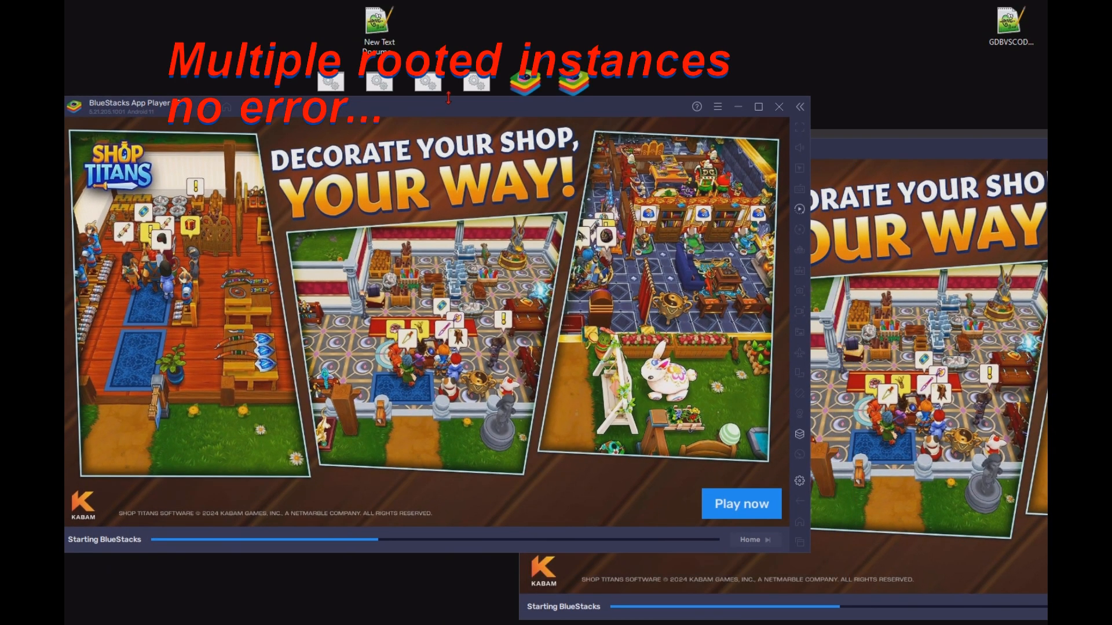
drag(448, 97, 448, 226)
drag(747, 139, 748, 243)
drag(856, 244, 859, 233)
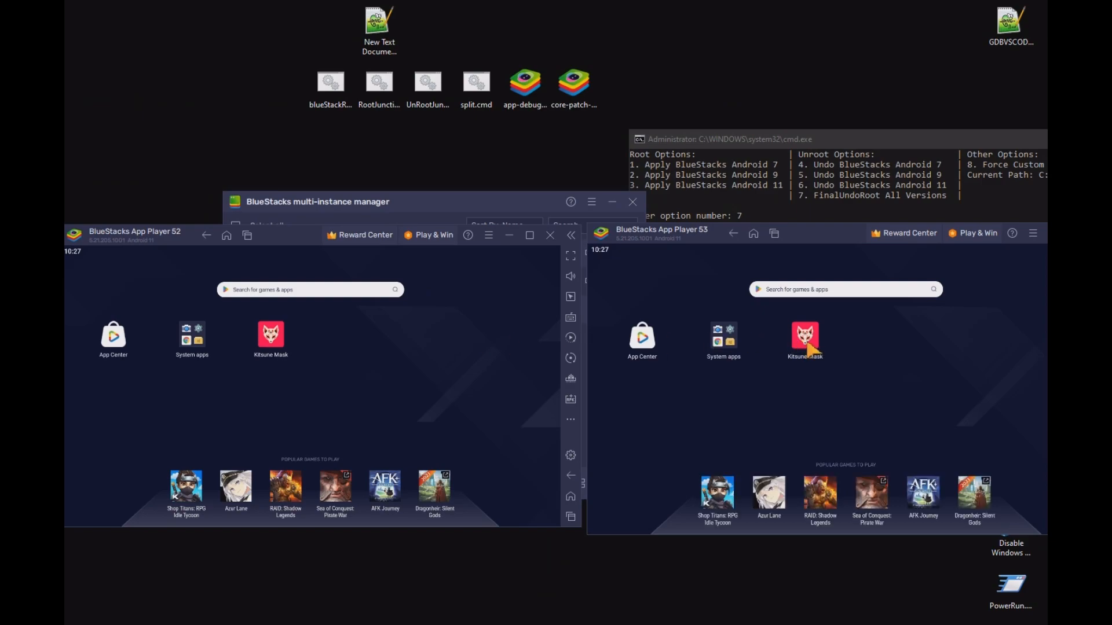
Check the Magisk status in Kitsune Mask on both running instances and view the notifications in App Player 53.
click(275, 338)
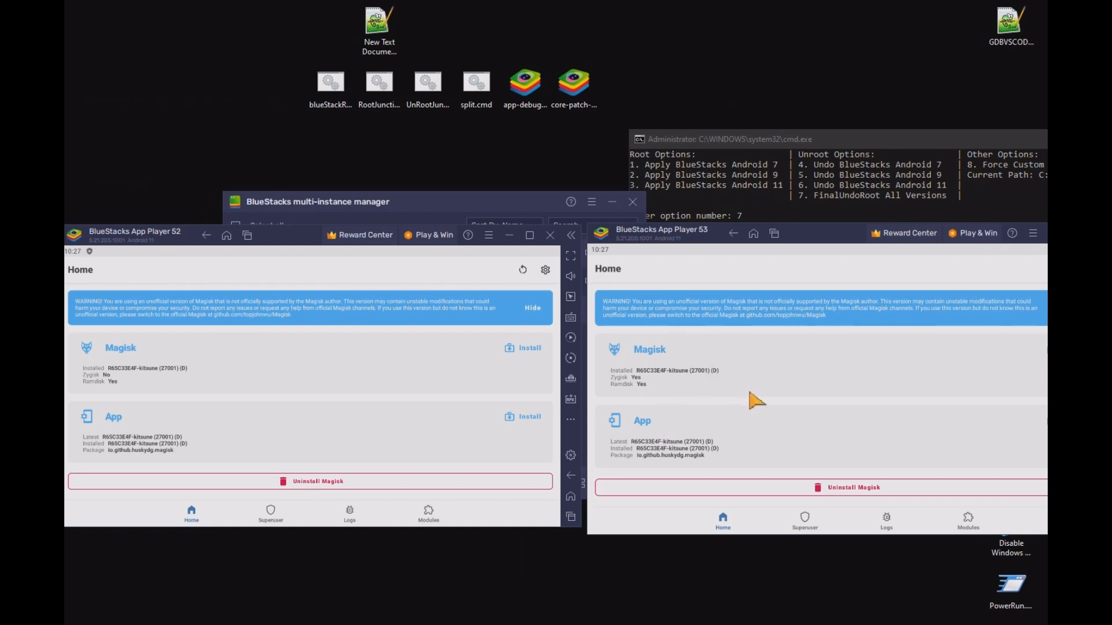
drag(629, 255, 643, 414)
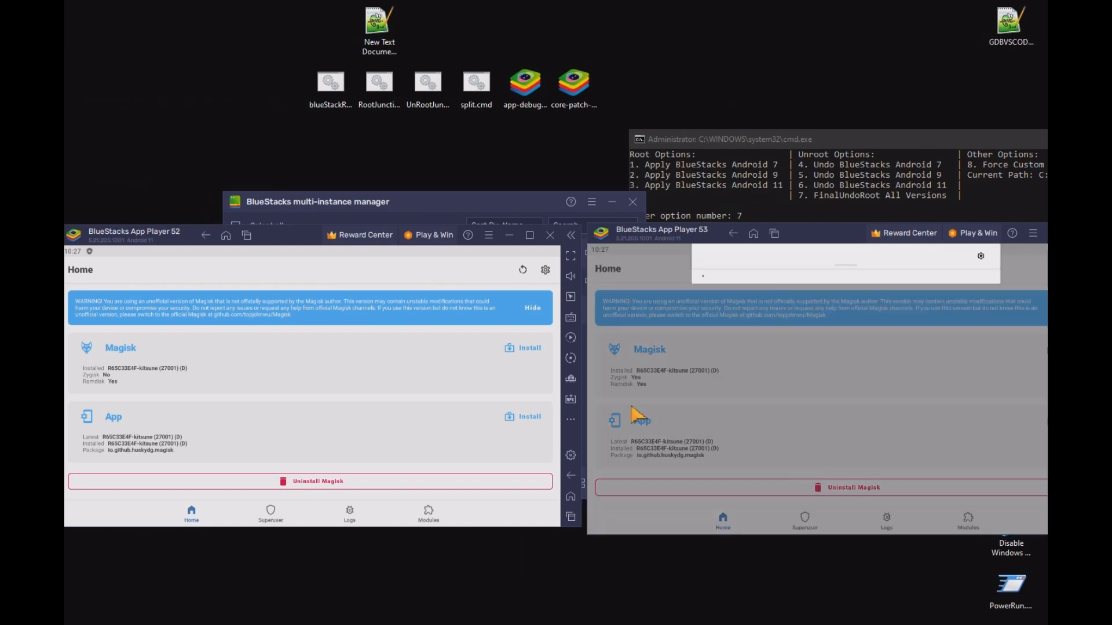
click(665, 343)
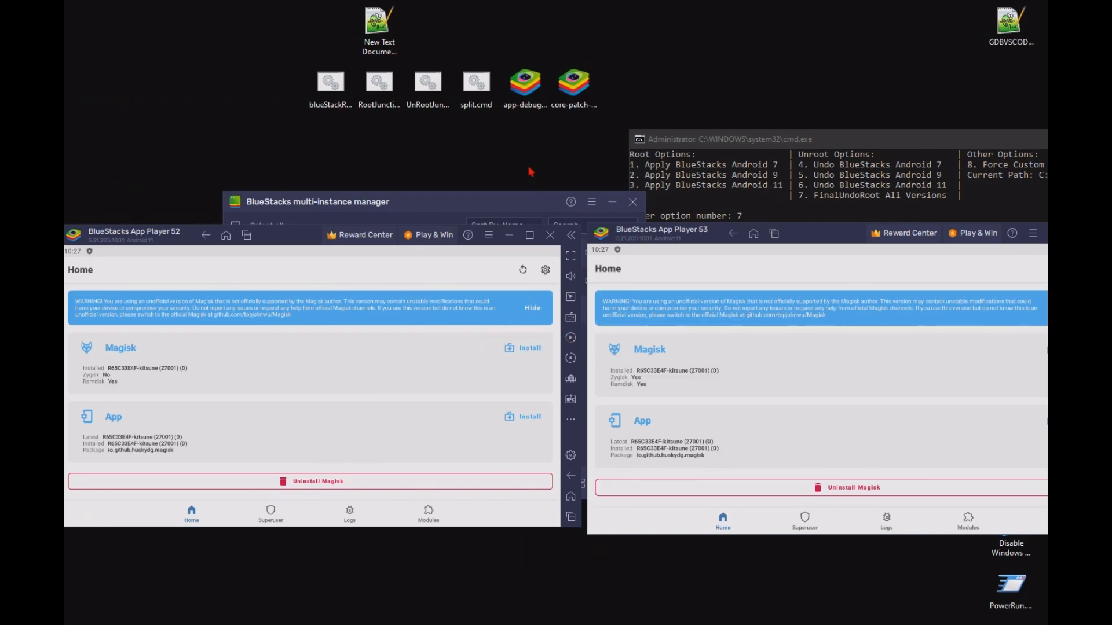
Run UnRootJunction.cmd to switch BlueStacks to the NoRoot junction, and move its console window aside.
click(426, 86)
click(425, 86)
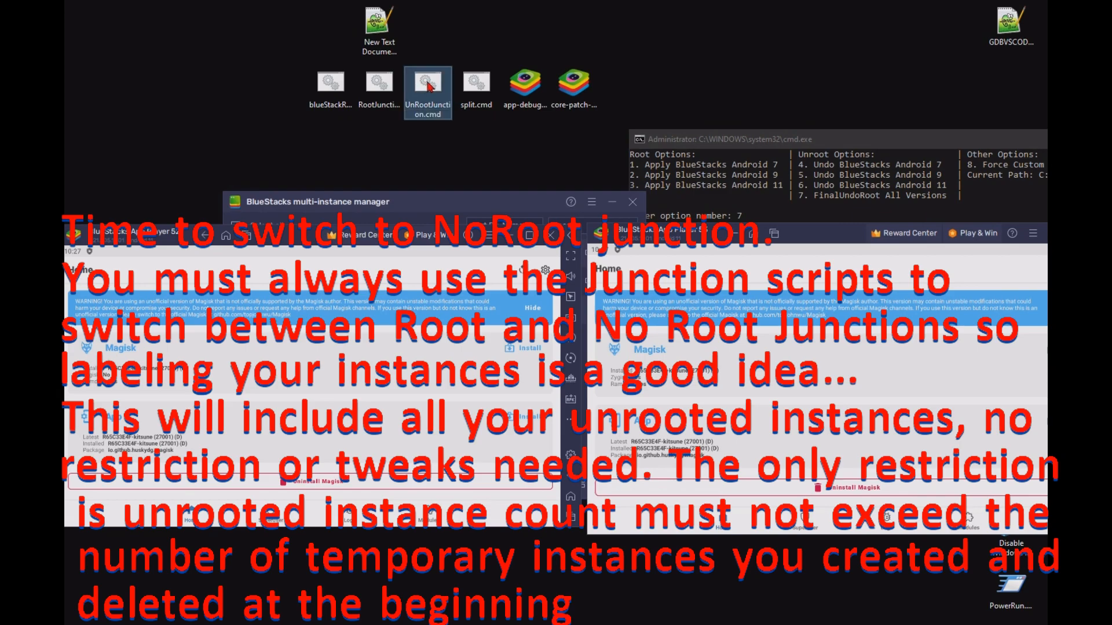
double_click(429, 85)
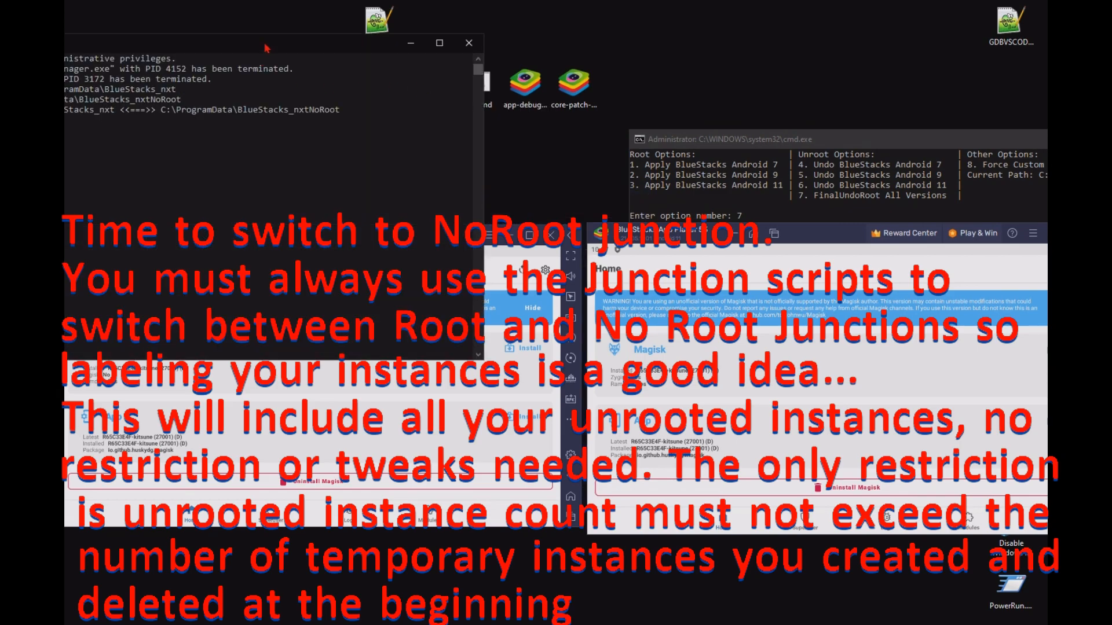
drag(267, 49, 775, 192)
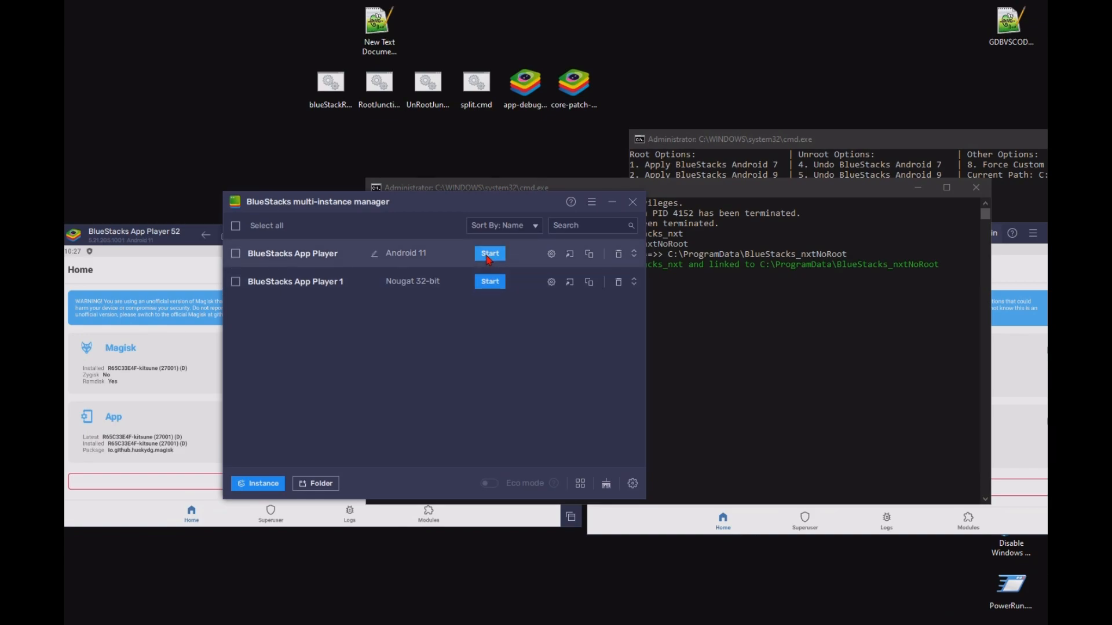
Create one fresh Android 11 instance with 6 CPU cores, 4 GB memory, 1600 x 900 landscape resolution and 240 DPI.
click(264, 485)
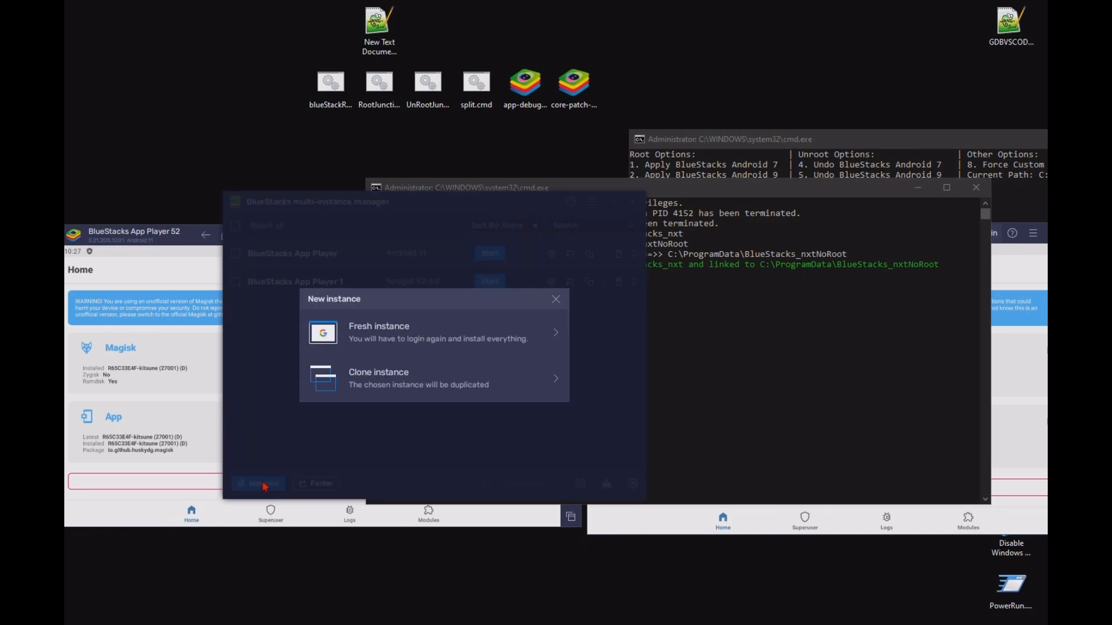
click(425, 335)
click(427, 332)
click(402, 396)
click(543, 396)
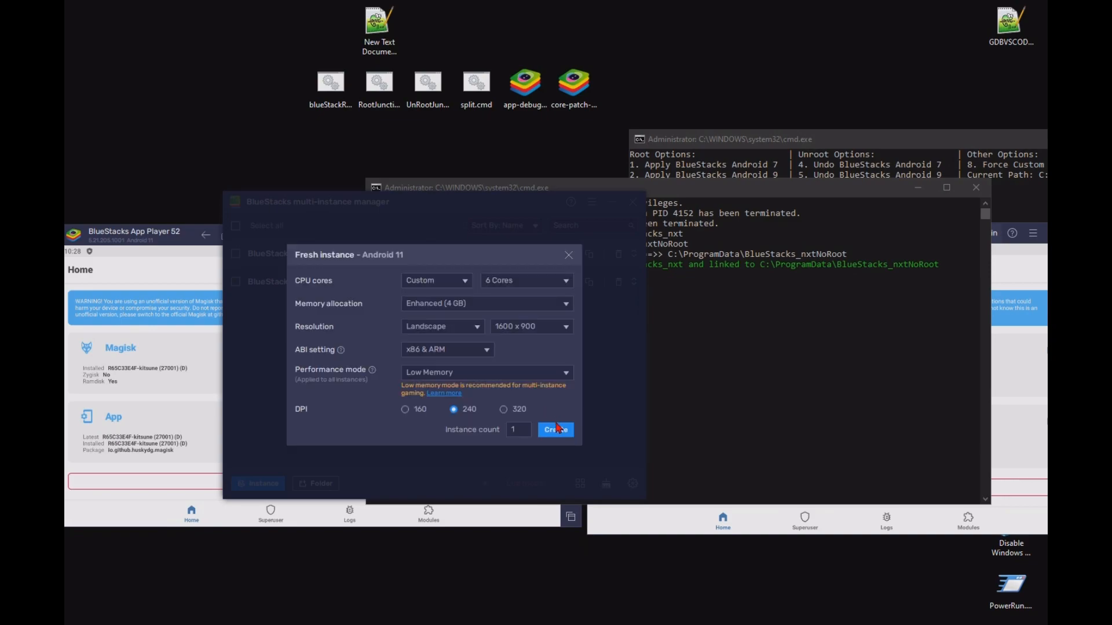
click(557, 429)
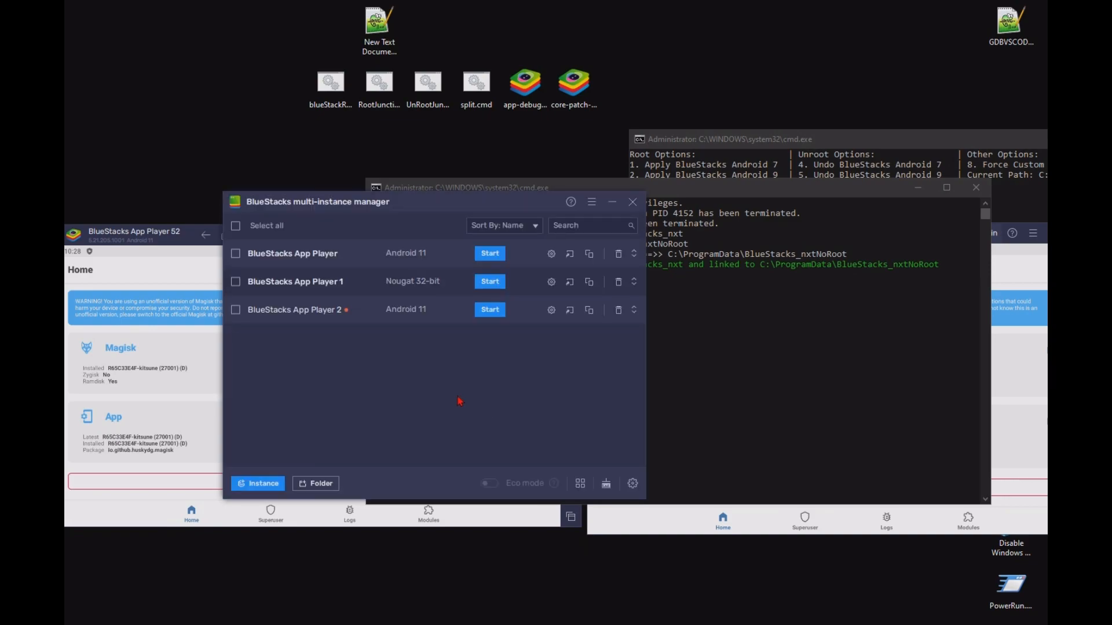
Start BlueStacks App Player and App Player 2 together and move their windows clear of the multi-instance manager.
click(235, 309)
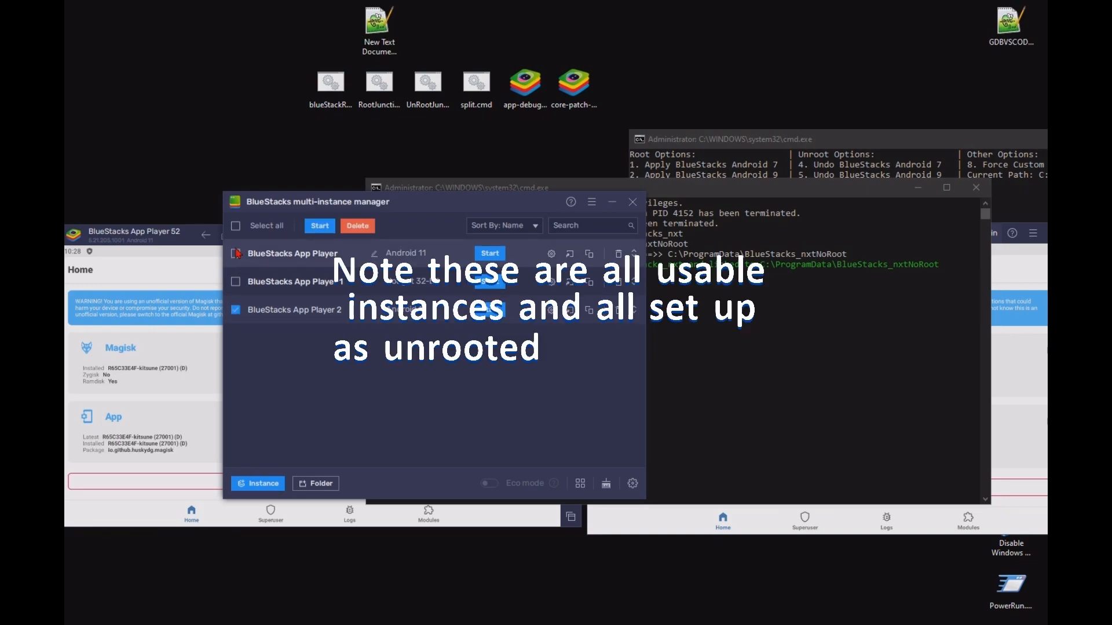
click(235, 254)
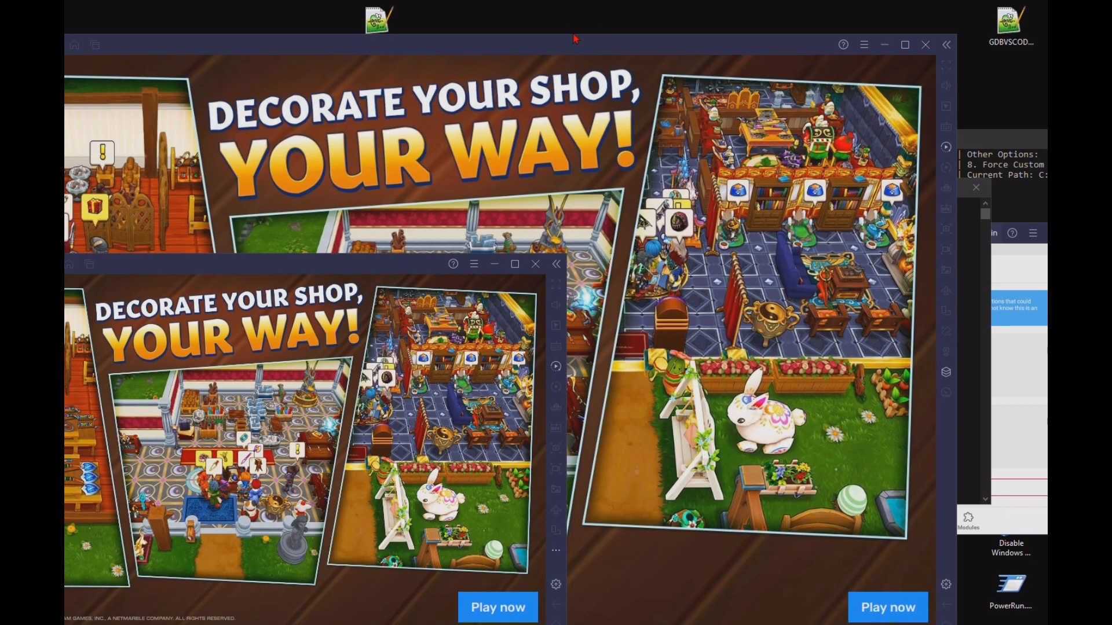
drag(576, 34, 390, 354)
drag(226, 366, 809, 371)
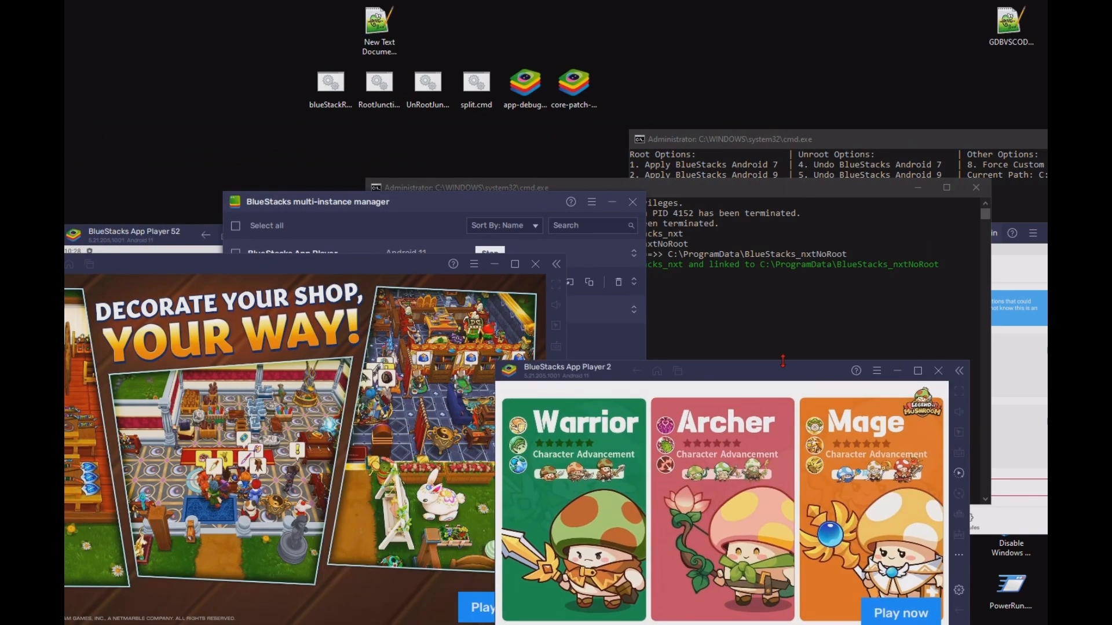
drag(347, 267, 896, 273)
click(396, 392)
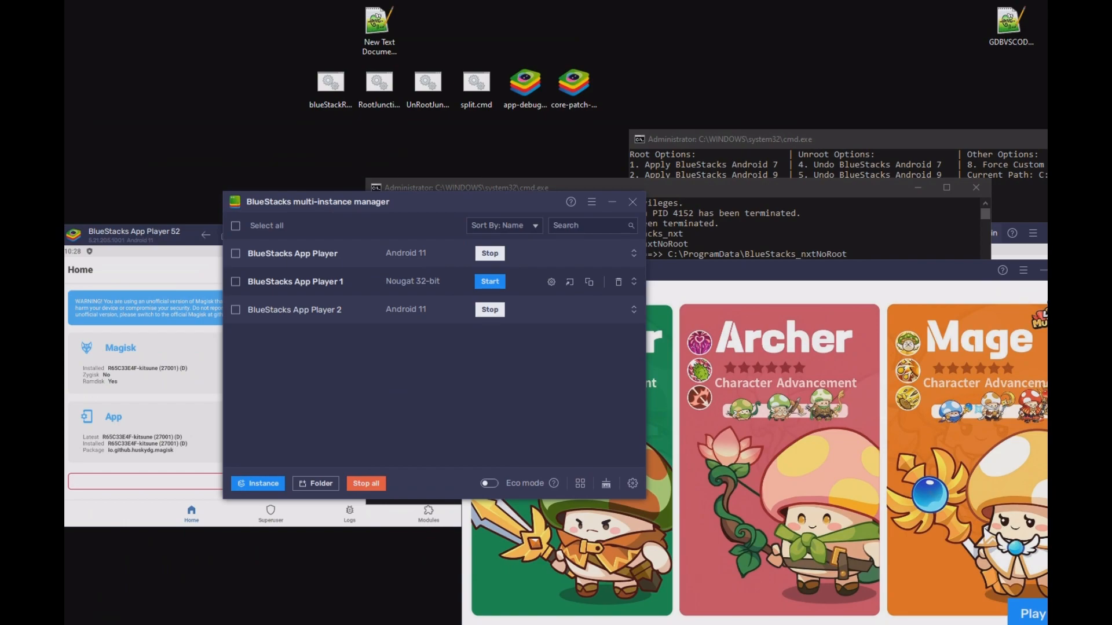
Rename the BlueStacks App Player instance as UnRooted Junction.
click(374, 256)
text(UnRooted)
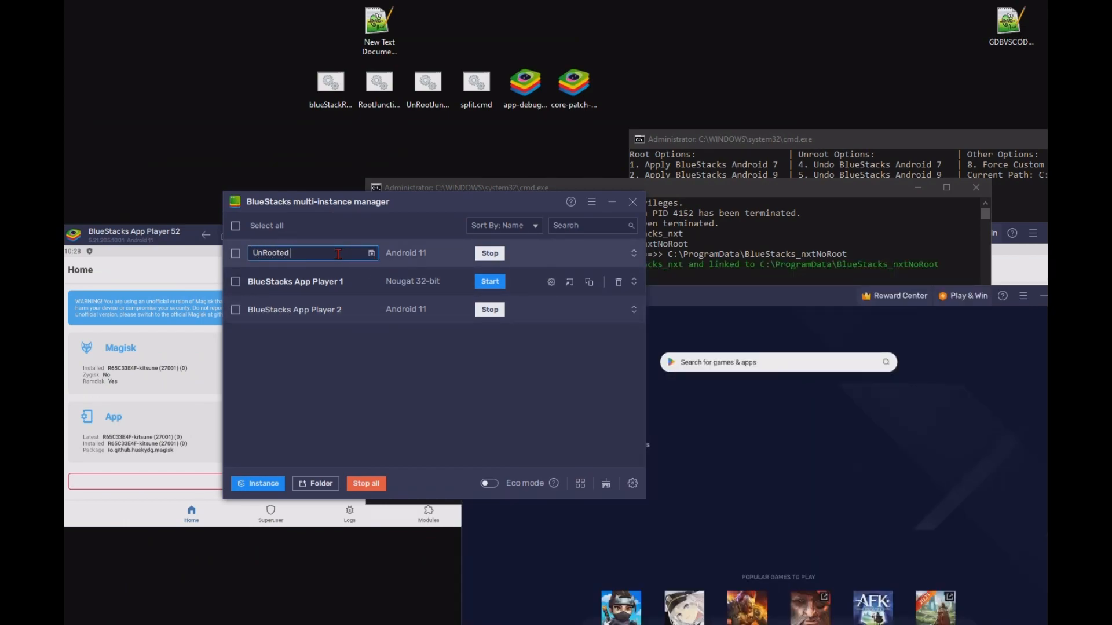
text( Janction)
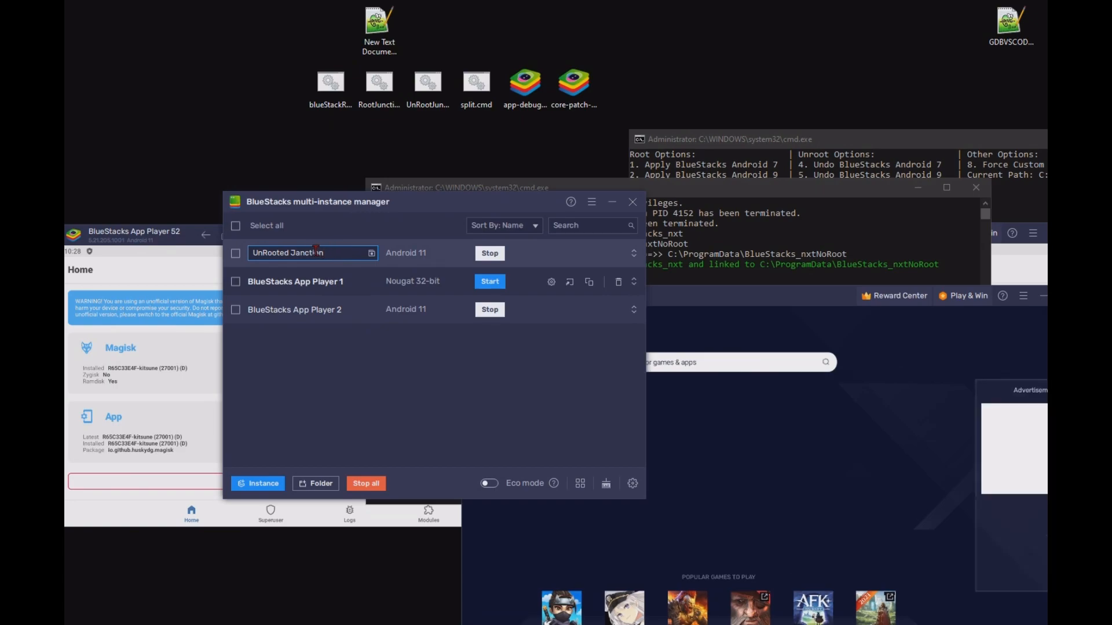
double_click(294, 253)
click(299, 252)
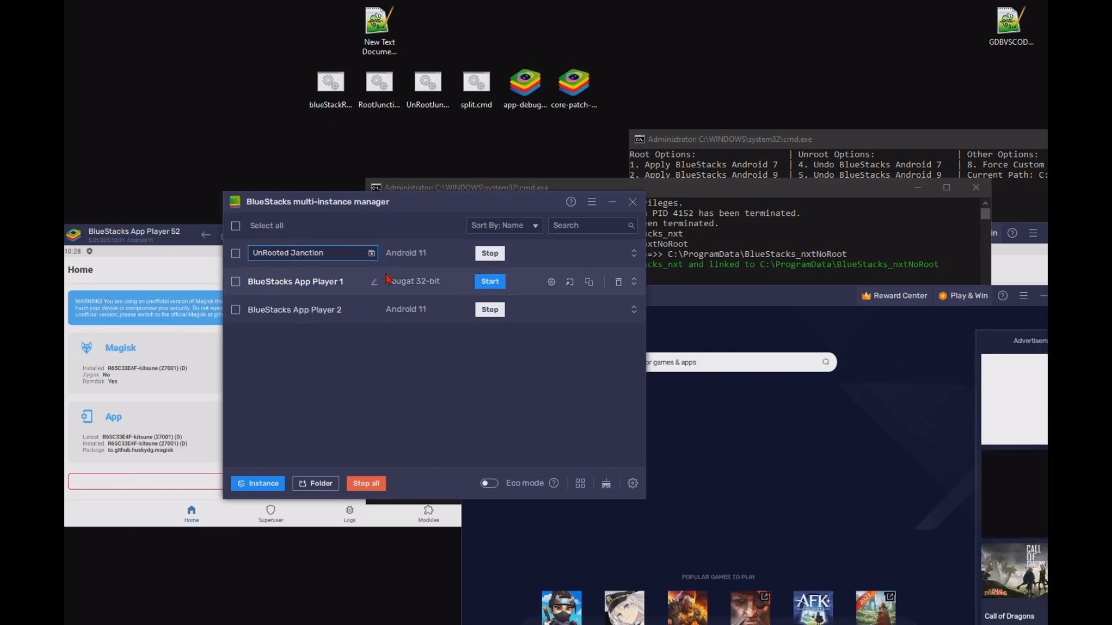
key(BackSpace)
text(u)
key(Return)
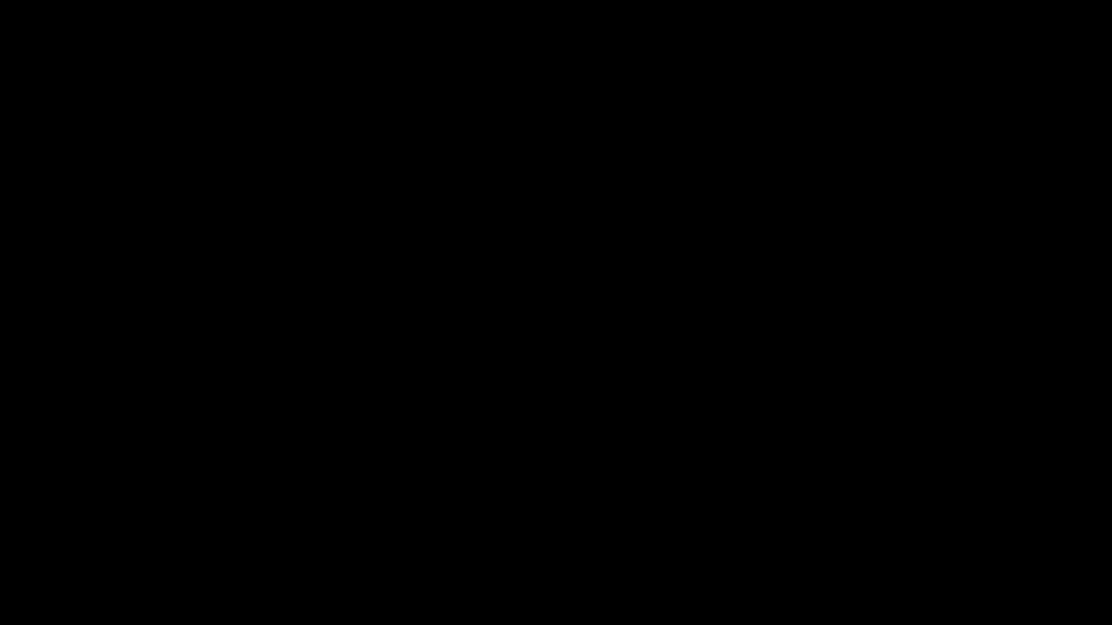